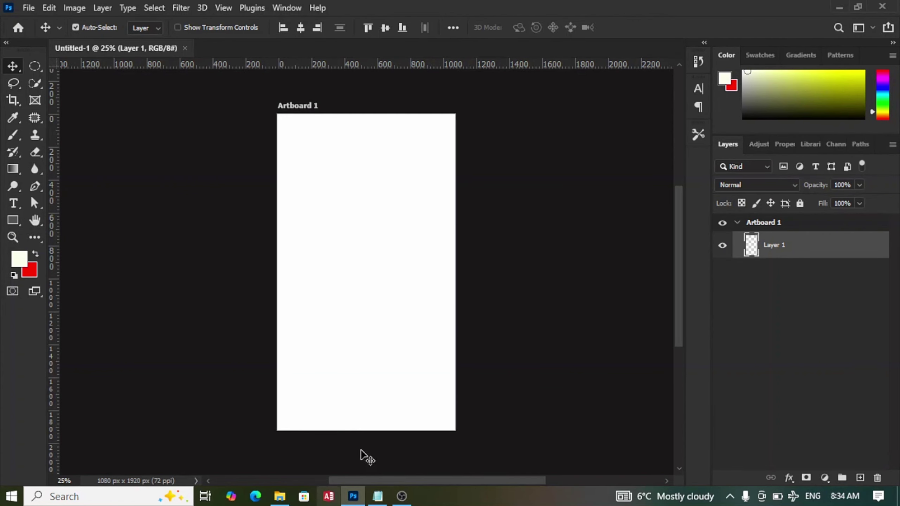
# Place images (3).jpeg on the artboard, rotated about 90° and enlarged to about 343% so it covers the whole canvas
pyautogui.click(291, 501)
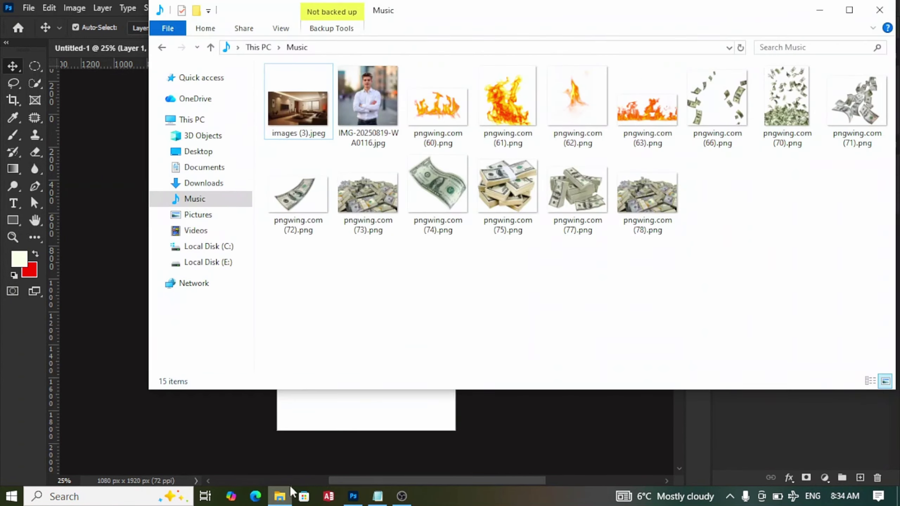
pyautogui.moveTo(288, 110); pyautogui.dragTo(378, 266)
pyautogui.moveTo(366, 225); pyautogui.dragTo(367, 135)
pyautogui.moveTo(514, 312); pyautogui.dragTo(485, 408)
pyautogui.moveTo(386, 292); pyautogui.dragTo(389, 352)
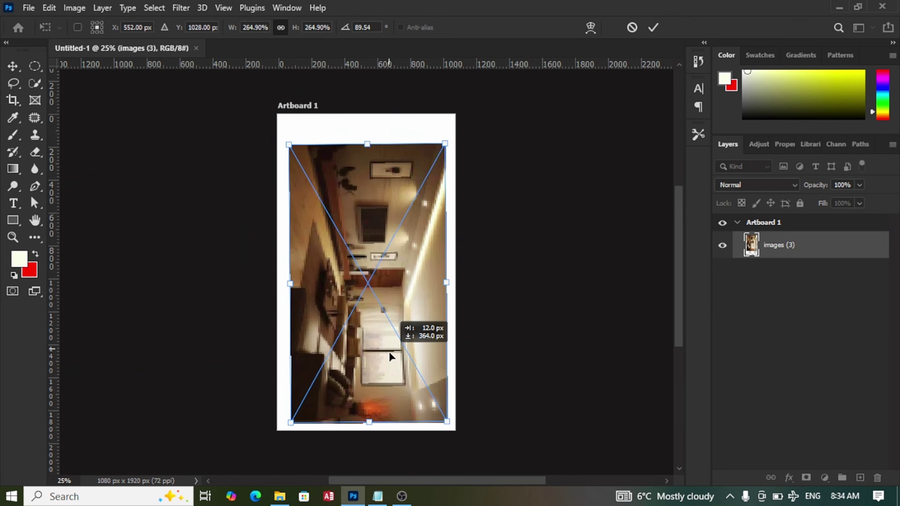
pyautogui.moveTo(452, 271); pyautogui.dragTo(493, 273)
pyautogui.moveTo(416, 278); pyautogui.dragTo(378, 285)
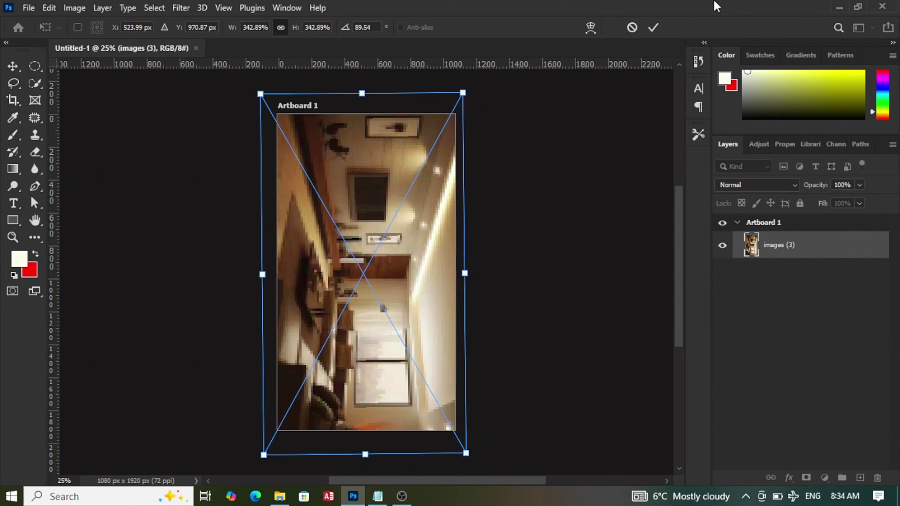
pyautogui.click(653, 27)
# Add a red solid color fill layer over the room photo and set its blend mode to Multiply
pyautogui.click(824, 477)
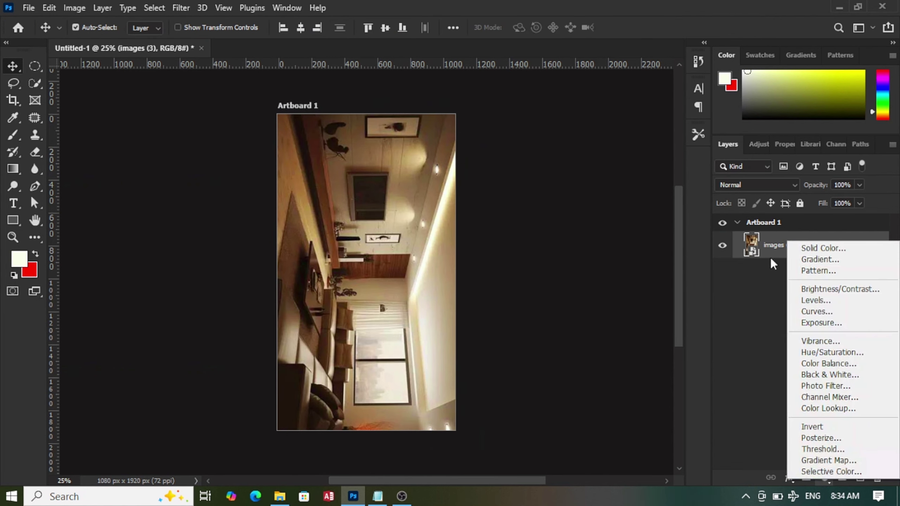
pyautogui.click(811, 247)
pyautogui.moveTo(603, 181); pyautogui.dragTo(605, 260)
pyautogui.moveTo(574, 144); pyautogui.dragTo(583, 159)
pyautogui.click(700, 92)
pyautogui.click(747, 185)
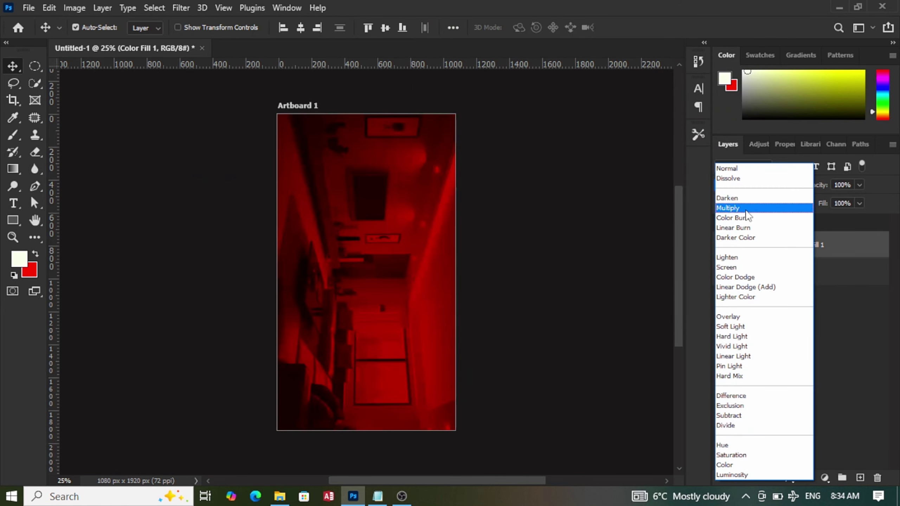
pyautogui.click(741, 209)
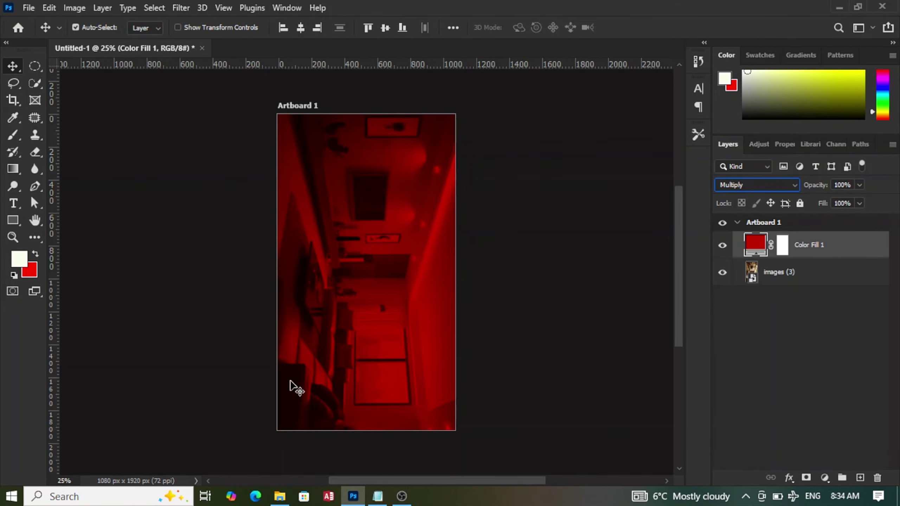
# Place IMG-20250819-WA0116.jpg on the artboard above the red color fill
pyautogui.click(279, 496)
pyautogui.moveTo(374, 84); pyautogui.dragTo(356, 234)
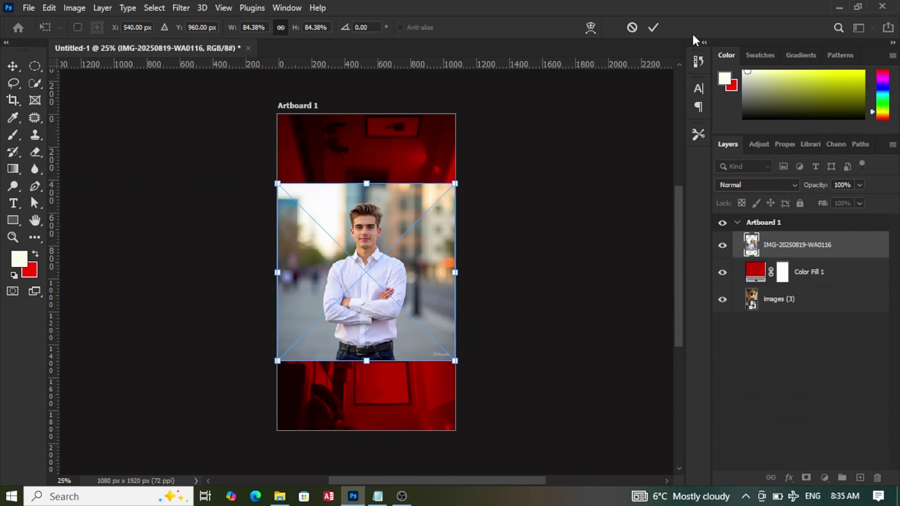
pyautogui.click(653, 28)
# Cut the man out of the portrait with Select Subject and a layer mask, and convert the layer to a smart object
pyautogui.click(35, 83)
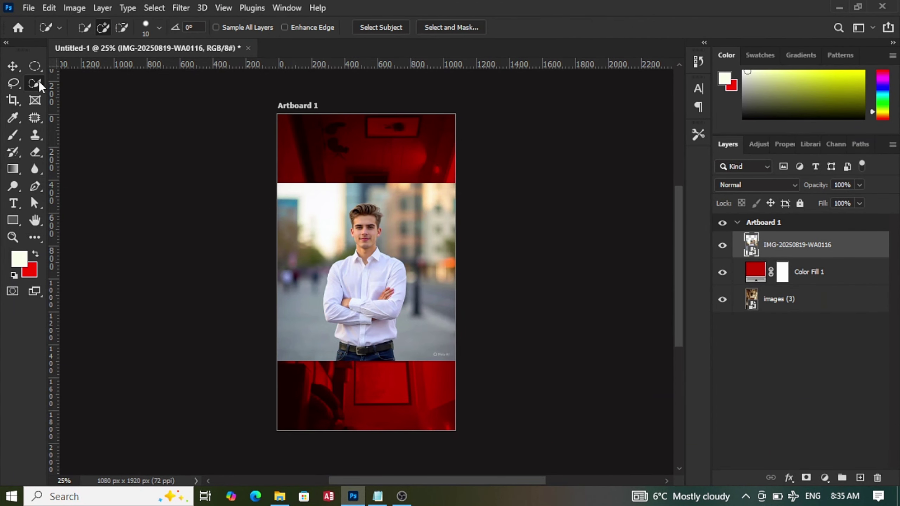
pyautogui.click(378, 28)
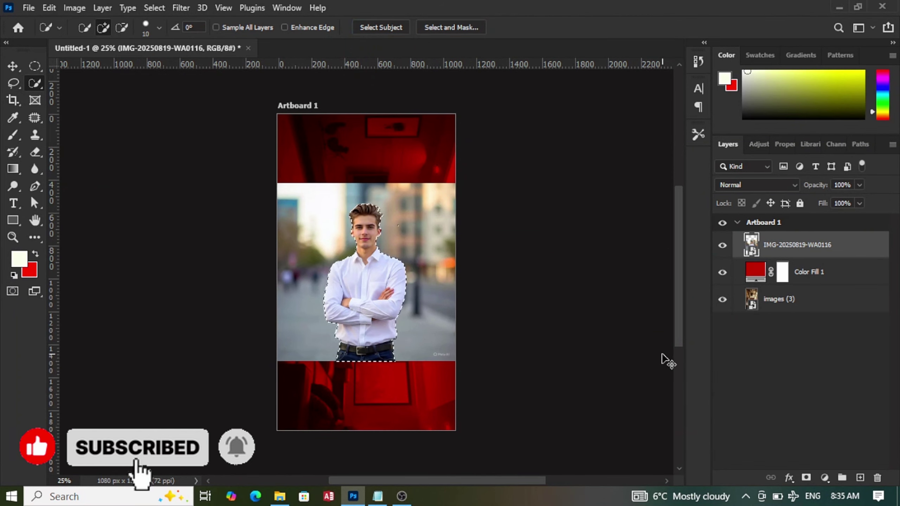
pyautogui.click(806, 477)
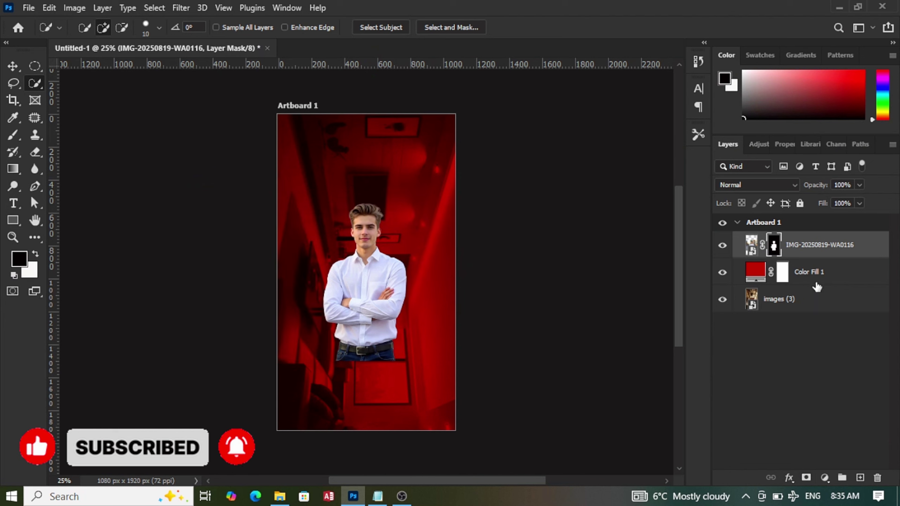
pyautogui.rightClick(818, 241)
pyautogui.click(737, 133)
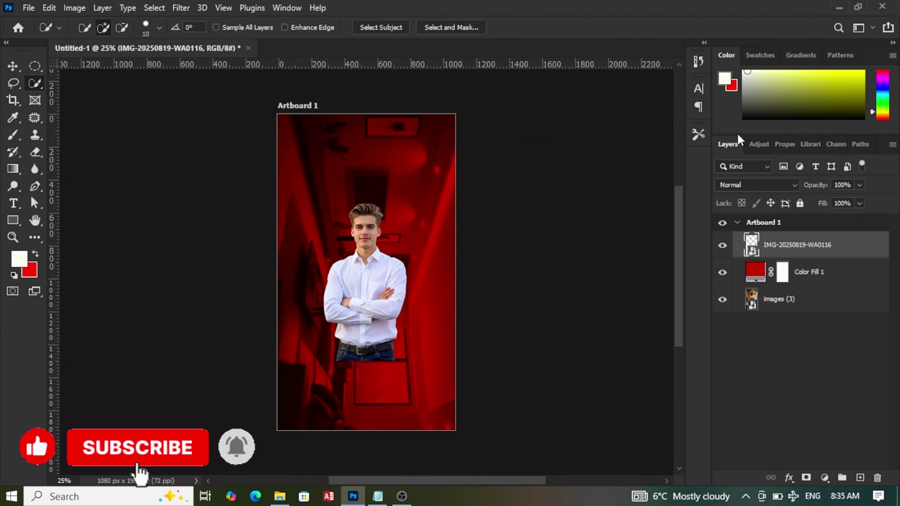
# Enlarge the cut-out man and position him centrally so his head and shoulders fill the lower part of the artboard
pyautogui.hotkey('ctrl', 't')
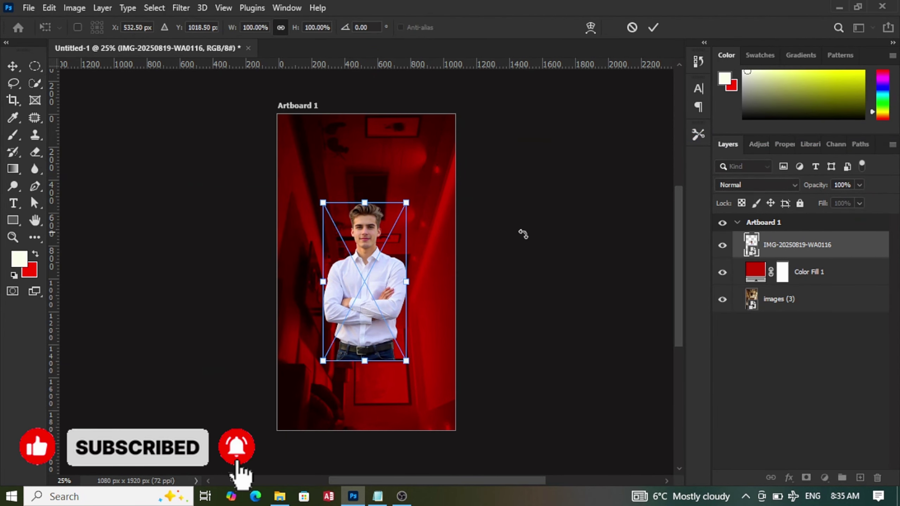
pyautogui.moveTo(404, 360); pyautogui.dragTo(531, 493)
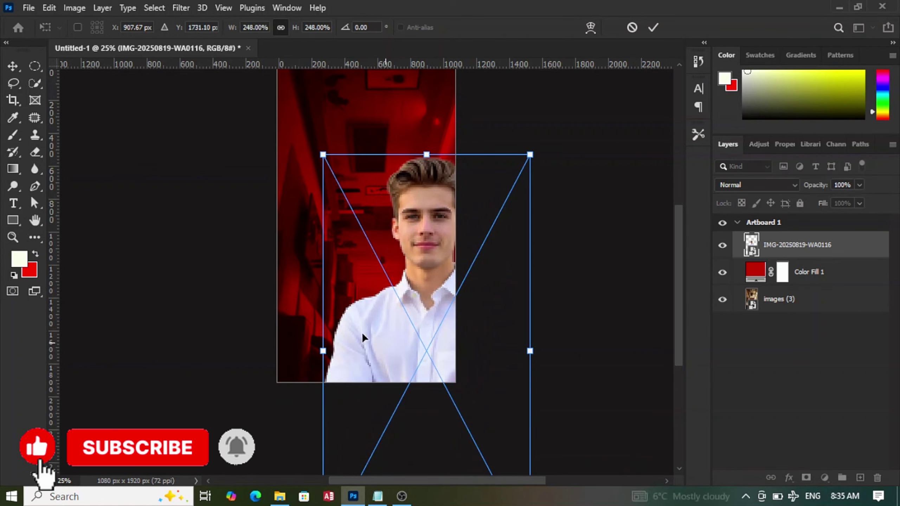
pyautogui.moveTo(321, 350); pyautogui.dragTo(223, 350)
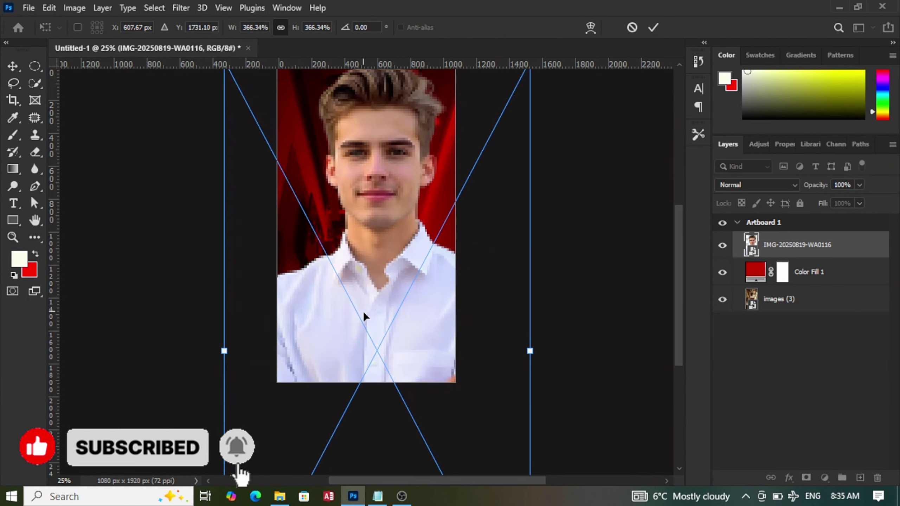
pyautogui.moveTo(363, 312); pyautogui.dragTo(340, 352)
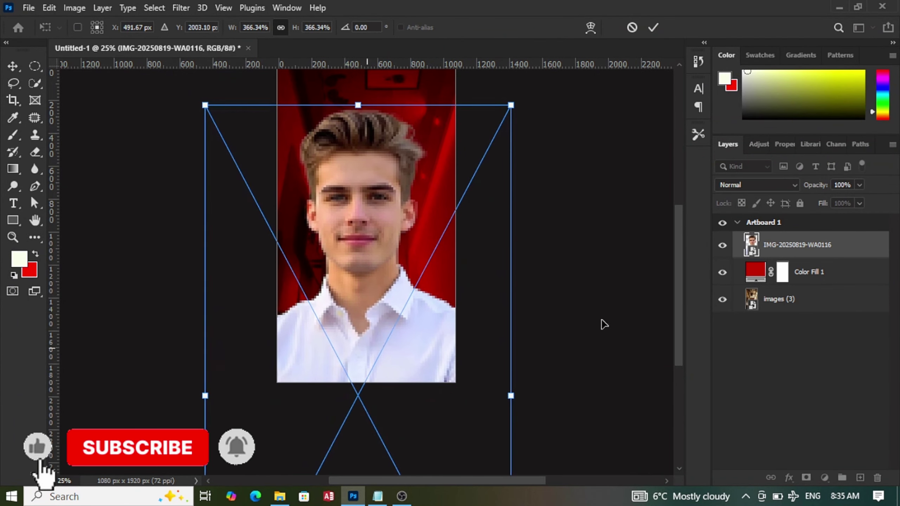
pyautogui.moveTo(681, 317); pyautogui.dragTo(679, 283)
pyautogui.moveTo(381, 386); pyautogui.dragTo(386, 405)
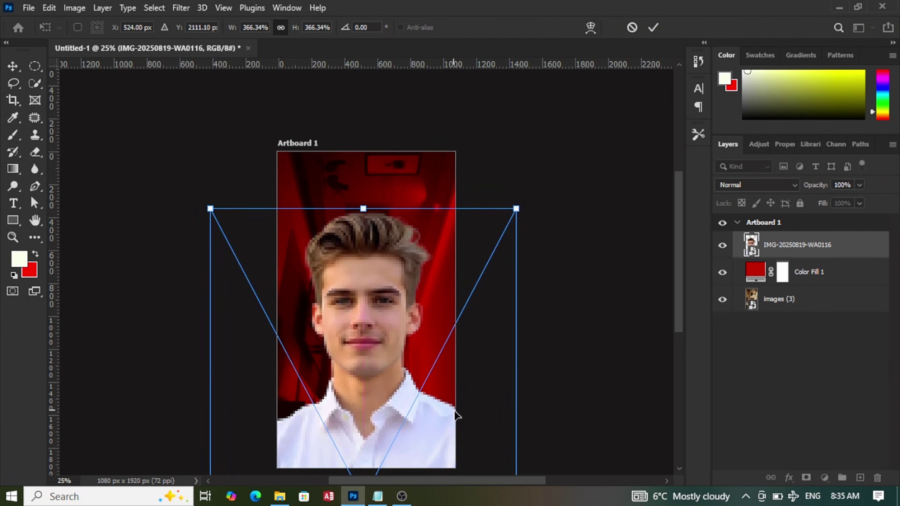
pyautogui.moveTo(517, 428); pyautogui.dragTo(465, 426)
pyautogui.moveTo(388, 425); pyautogui.dragTo(403, 423)
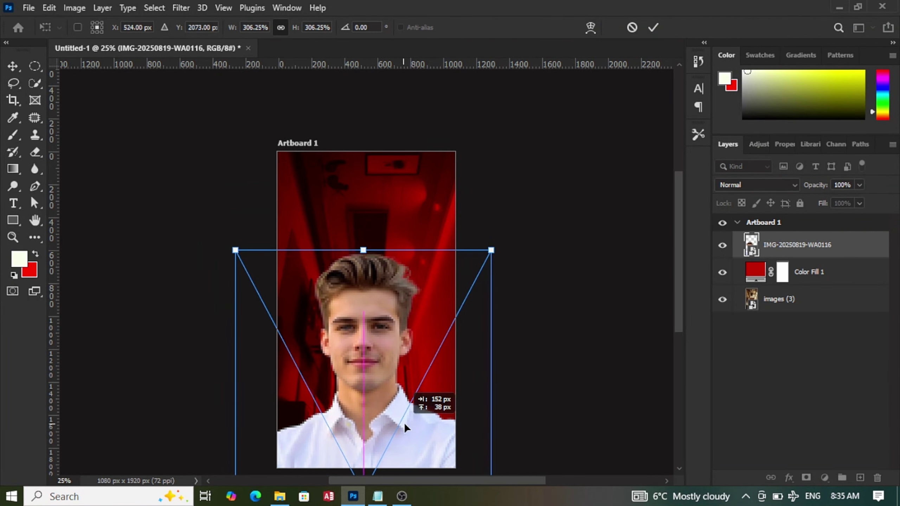
pyautogui.moveTo(235, 439); pyautogui.dragTo(246, 440)
pyautogui.moveTo(388, 434); pyautogui.dragTo(378, 402)
pyautogui.click(653, 28)
pyautogui.moveTo(679, 197); pyautogui.dragTo(676, 209)
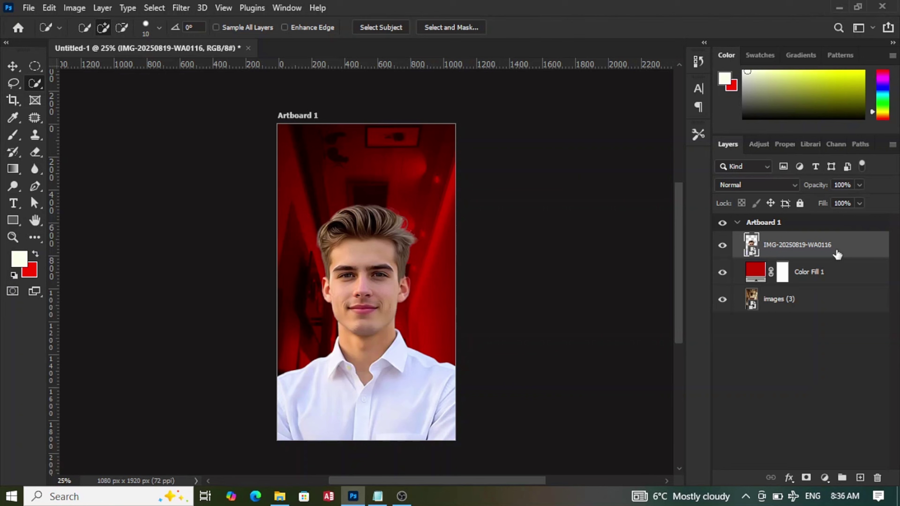
# Create a new layer above the red color fill and set the brush size to 1200 px, undoing a test dab
pyautogui.click(819, 275)
pyautogui.click(860, 477)
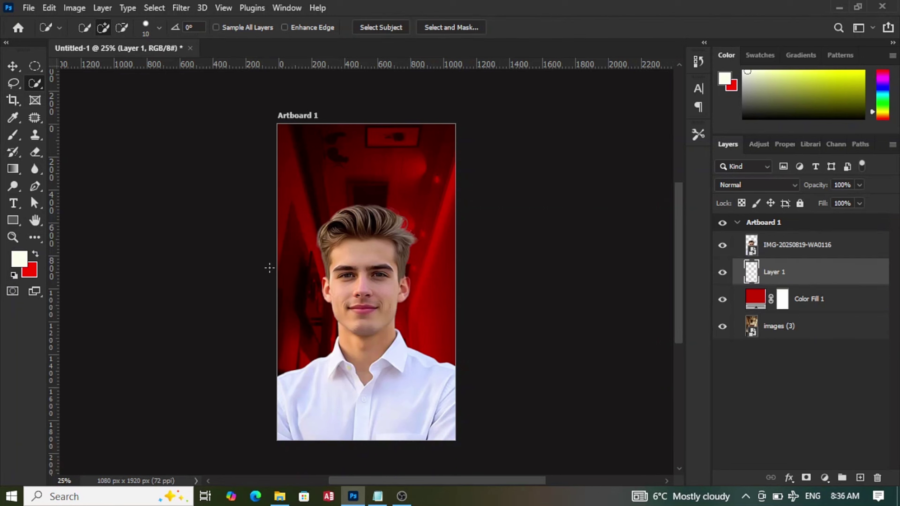
pyautogui.press('b')
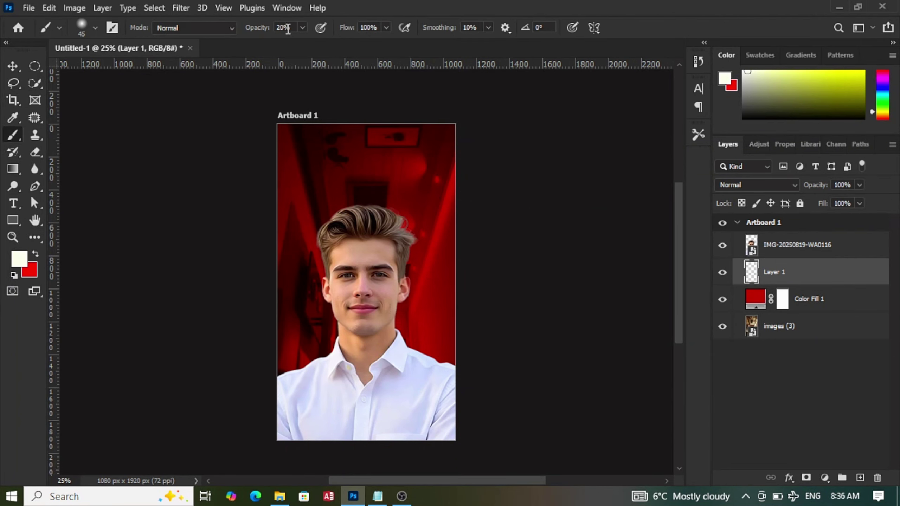
pyautogui.click(277, 29)
pyautogui.click(95, 28)
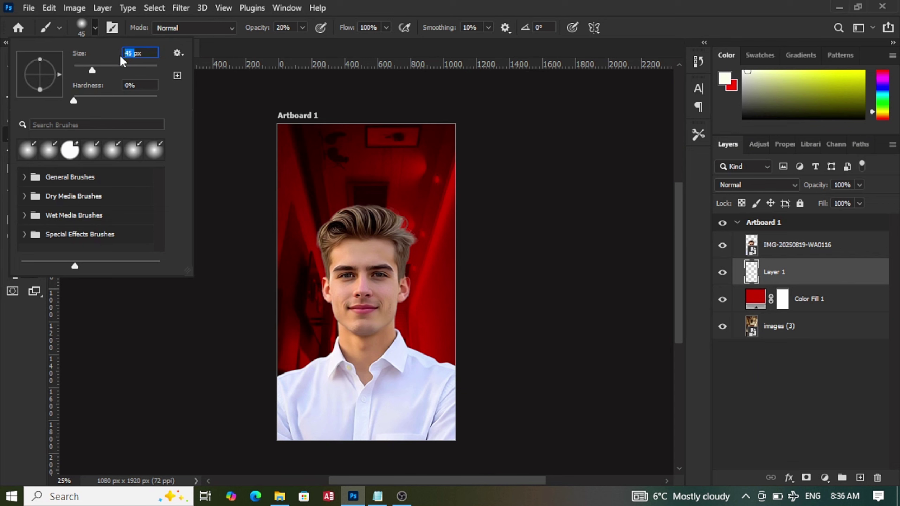
pyautogui.write('1200')
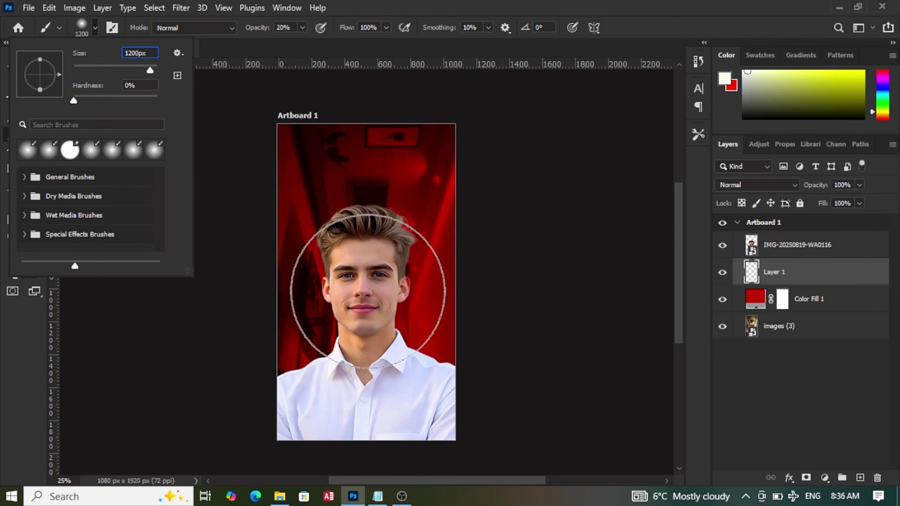
pyautogui.click(371, 271)
pyautogui.hotkey('ctrl', 'z')
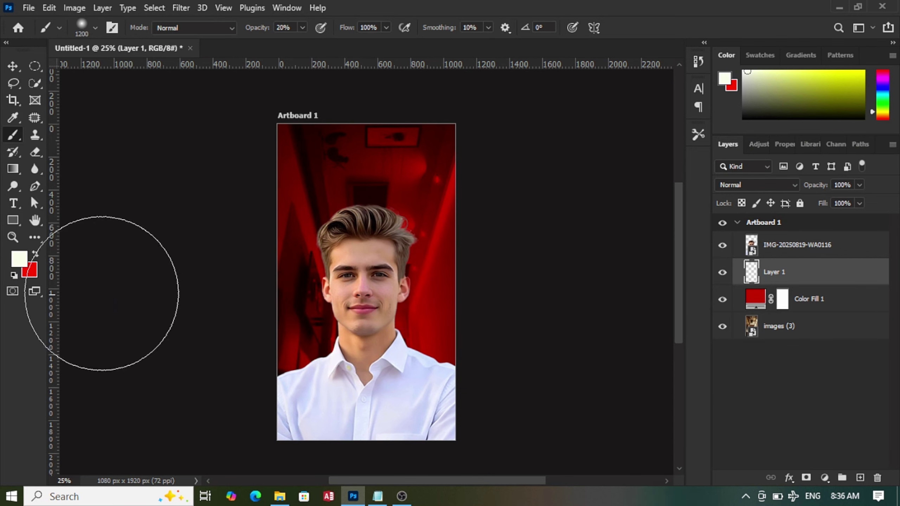
# Swap the foreground and background colors and set the foreground color to dark red a80404
pyautogui.click(35, 254)
pyautogui.press('i')
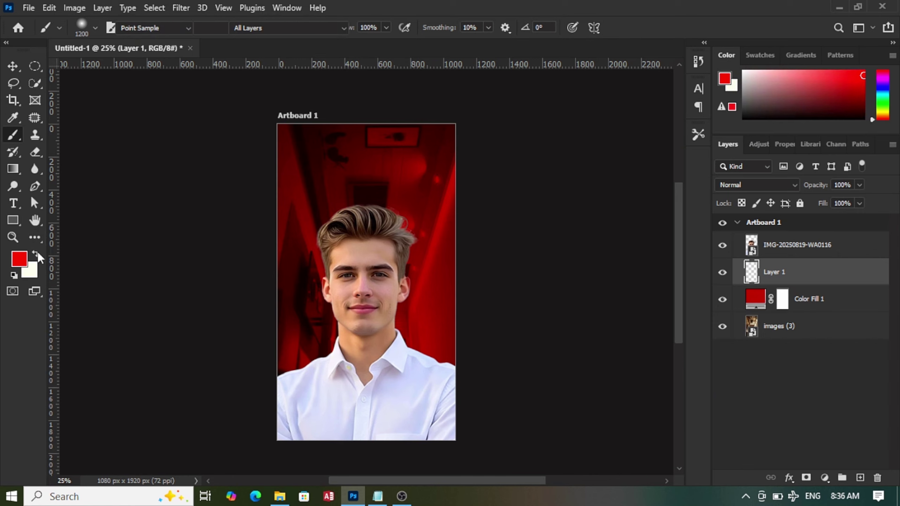
pyautogui.click(19, 259)
pyautogui.click(579, 151)
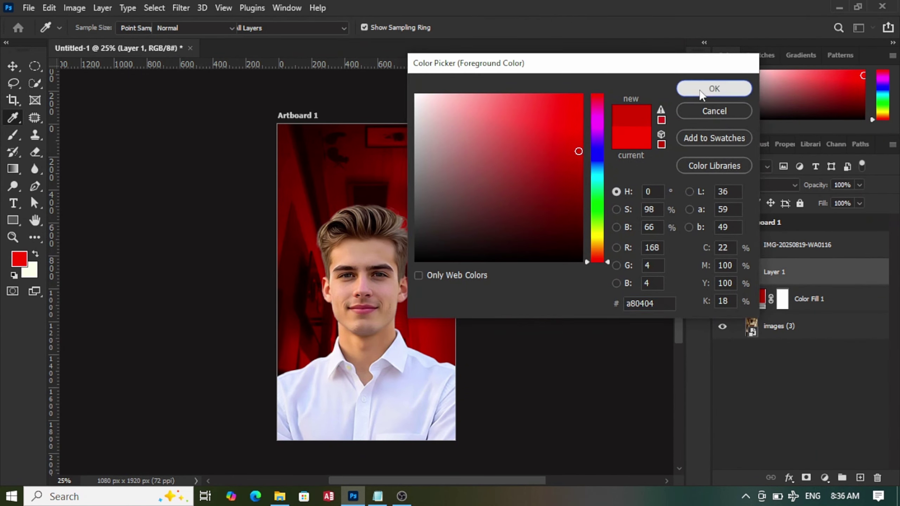
pyautogui.click(714, 88)
# Paint a soft red glow behind the man and set the layer's blend mode to Linear Dodge (Add)
pyautogui.press('b')
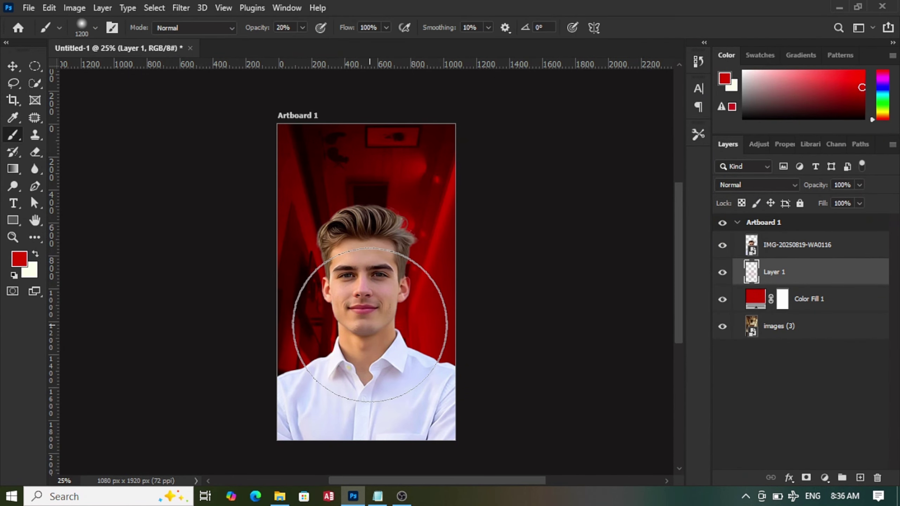
pyautogui.moveTo(369, 325); pyautogui.dragTo(358, 327)
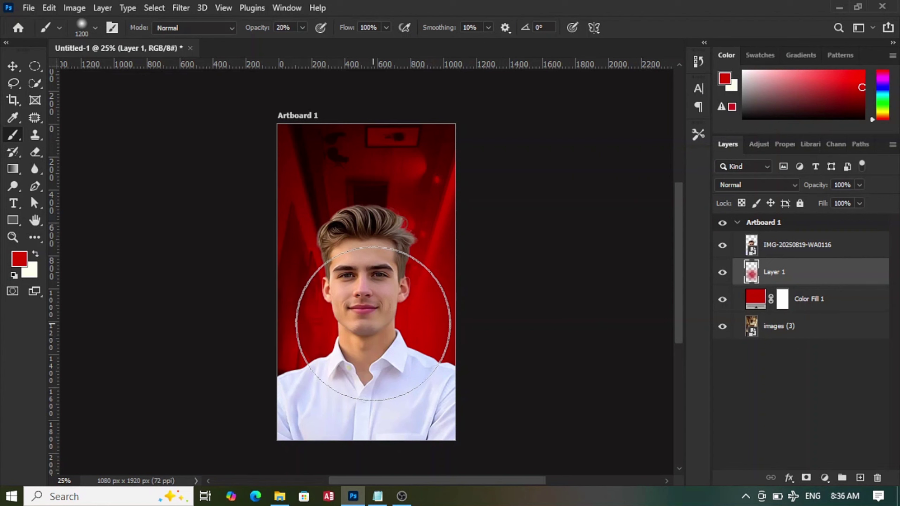
pyautogui.click(733, 184)
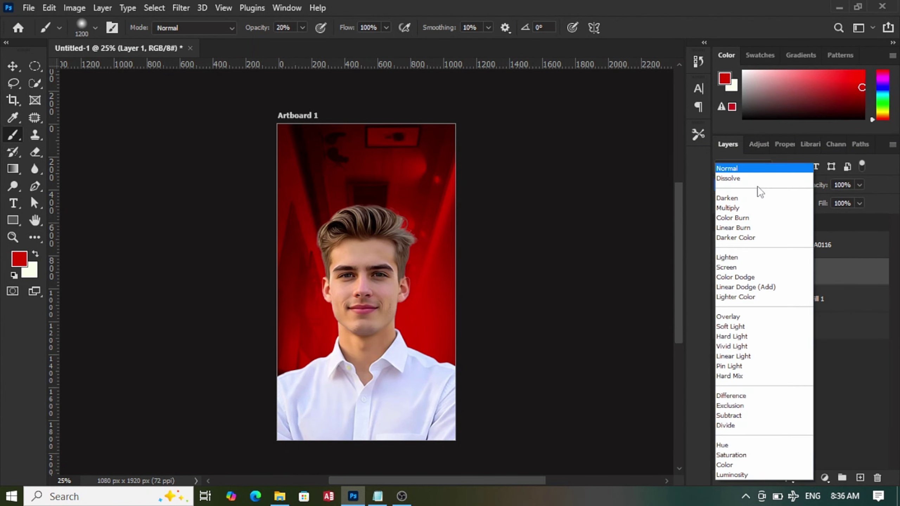
pyautogui.click(746, 287)
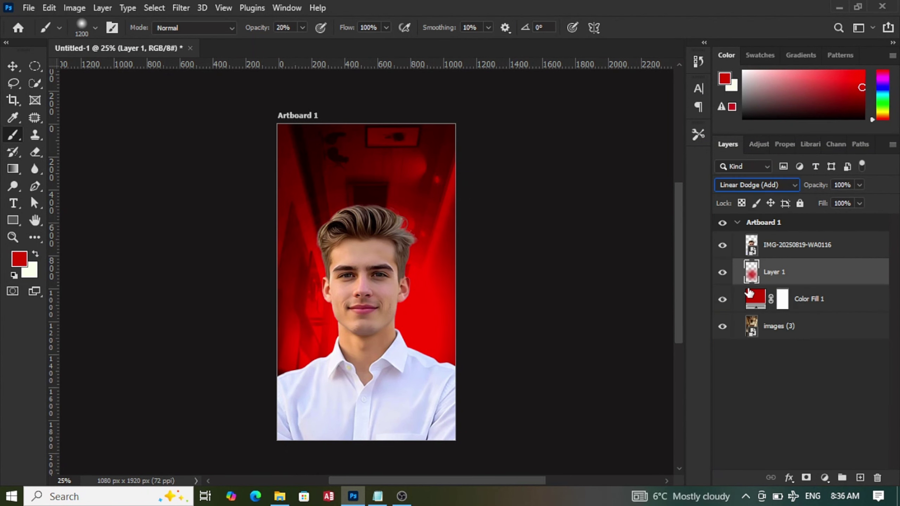
# Create another layer above the red glow and paint a soft white glow behind the man's neck and shoulders
pyautogui.click(860, 477)
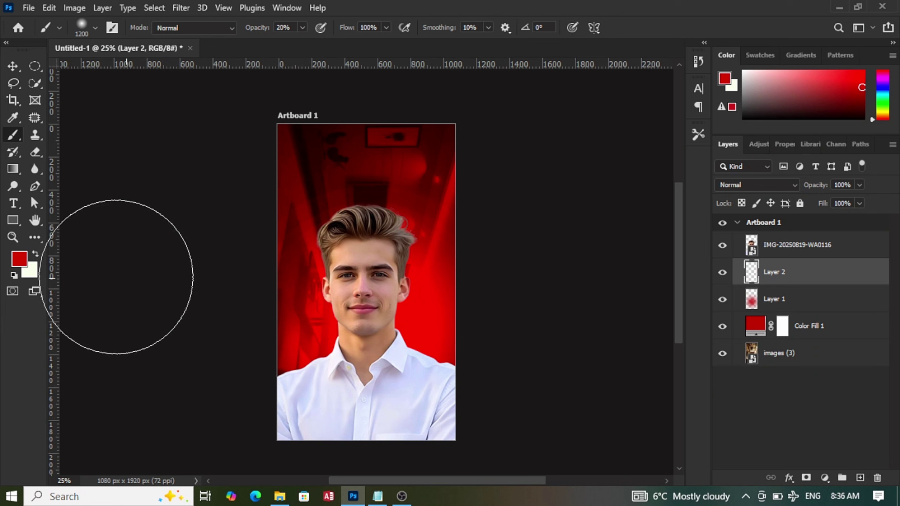
pyautogui.click(36, 254)
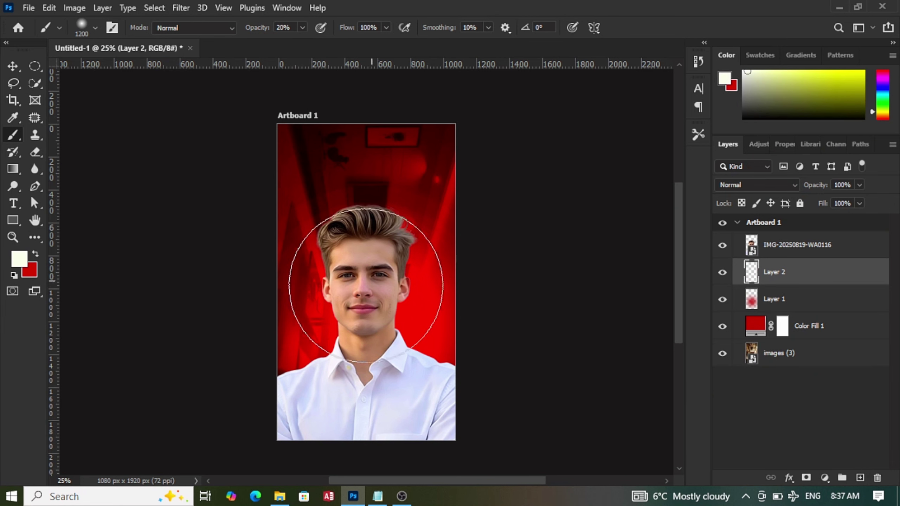
pyautogui.moveTo(364, 358)
pyautogui.mouseDown()
pyautogui.moveTo(375, 382)
pyautogui.moveTo(368, 391)
pyautogui.mouseUp()
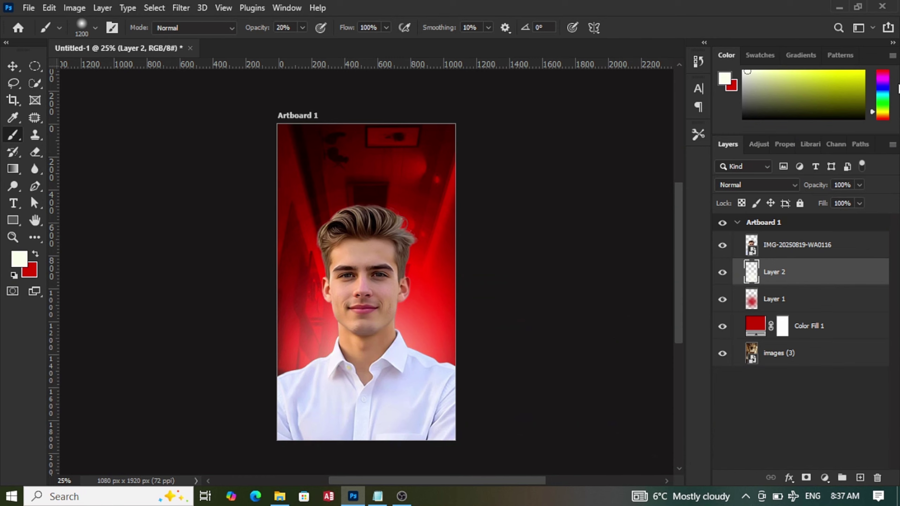
# Add a solid color fill layer above the man's photo, using the red sampled from the background color swatch
pyautogui.click(820, 250)
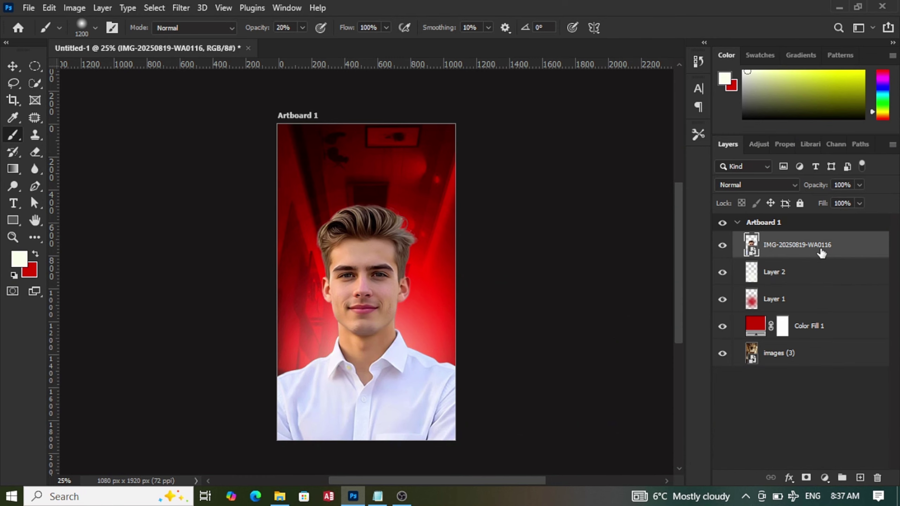
pyautogui.click(824, 477)
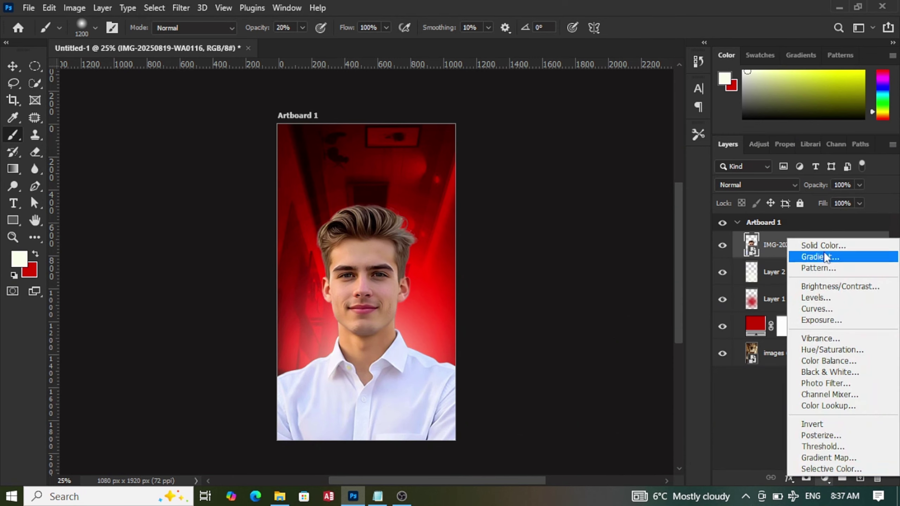
pyautogui.click(814, 244)
pyautogui.click(606, 261)
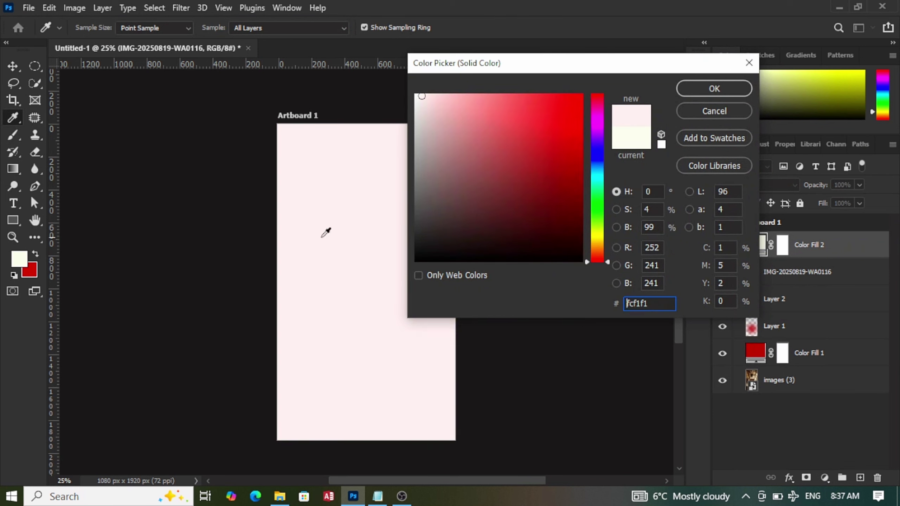
pyautogui.click(32, 271)
pyautogui.click(714, 88)
pyautogui.press('b')
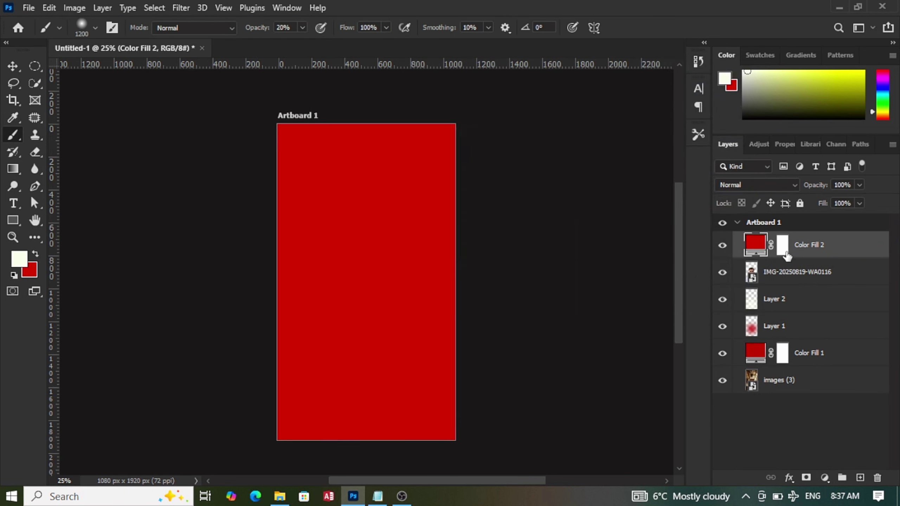
# Invert the new red fill's mask to black and clip the fill to the man's photo layer
pyautogui.press('d')
pyautogui.hotkey('ctrl', 'i')
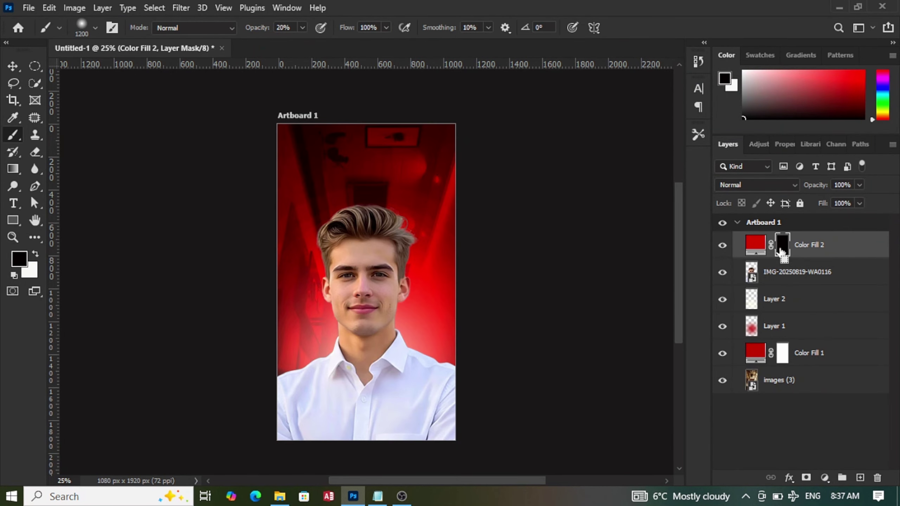
pyautogui.rightClick(838, 251)
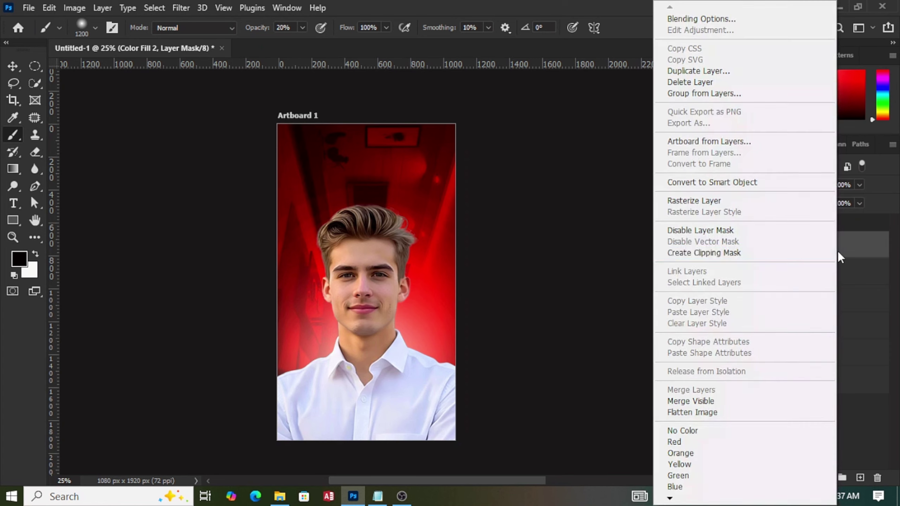
pyautogui.click(730, 252)
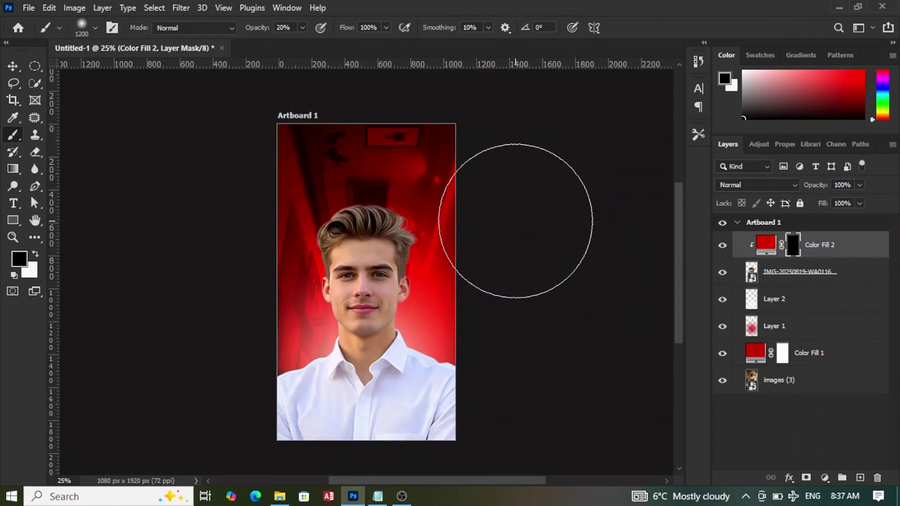
# Paint white on the red fill's mask with a 70 px brush along the man's shoulders and outline for a red rim light
pyautogui.click(35, 253)
pyautogui.press('[')
pyautogui.press('[')
pyautogui.press('[')
pyautogui.press('[')
pyautogui.press('[')
pyautogui.press('[')
pyautogui.press('[')
pyautogui.press('[')
pyautogui.press('[')
pyautogui.press('[')
pyautogui.press('[')
pyautogui.press('[')
pyautogui.press('[')
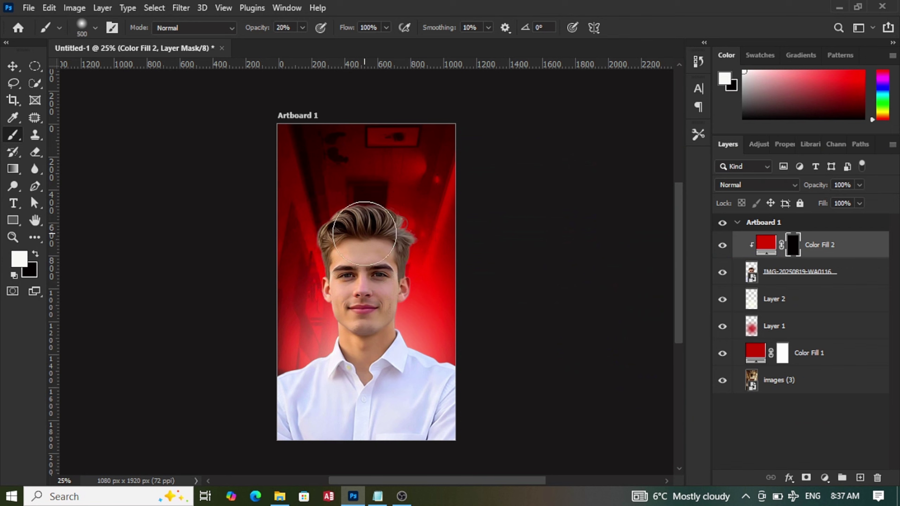
pyautogui.press('[')
pyautogui.press('[')
pyautogui.press('[')
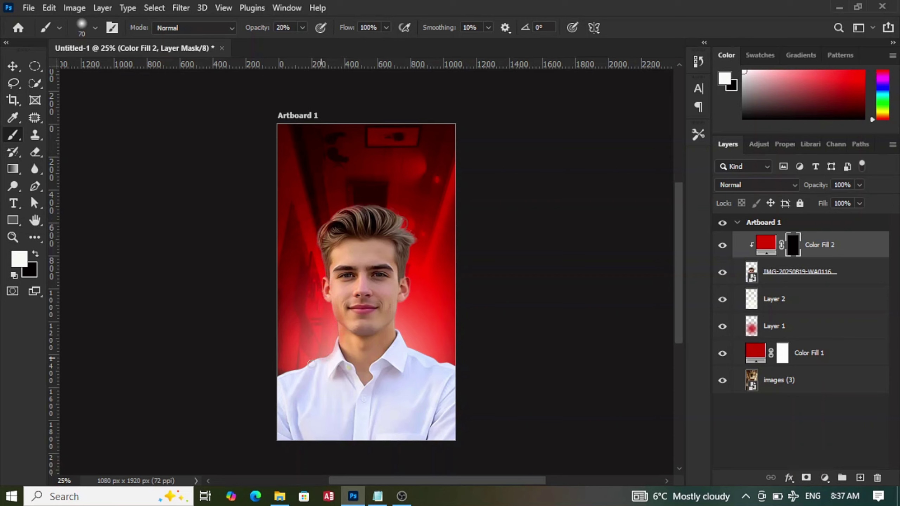
pyautogui.moveTo(311, 364); pyautogui.dragTo(273, 392)
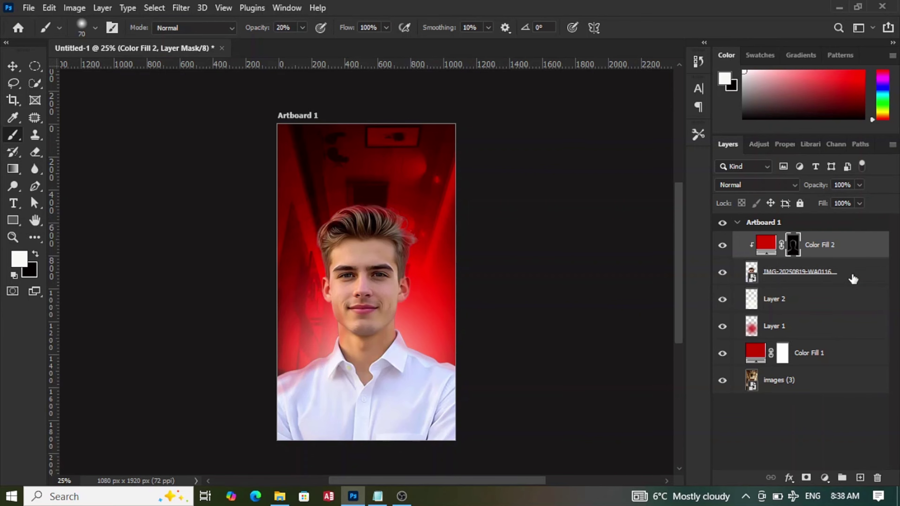
# Add an off-white solid color fill above the red one, clip it to the man's photo, and invert its mask
pyautogui.click(824, 477)
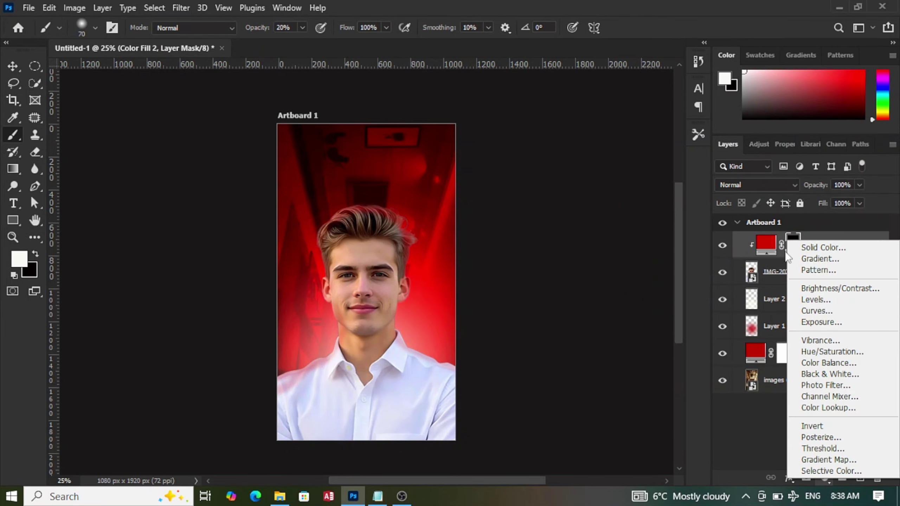
pyautogui.click(800, 244)
pyautogui.click(714, 89)
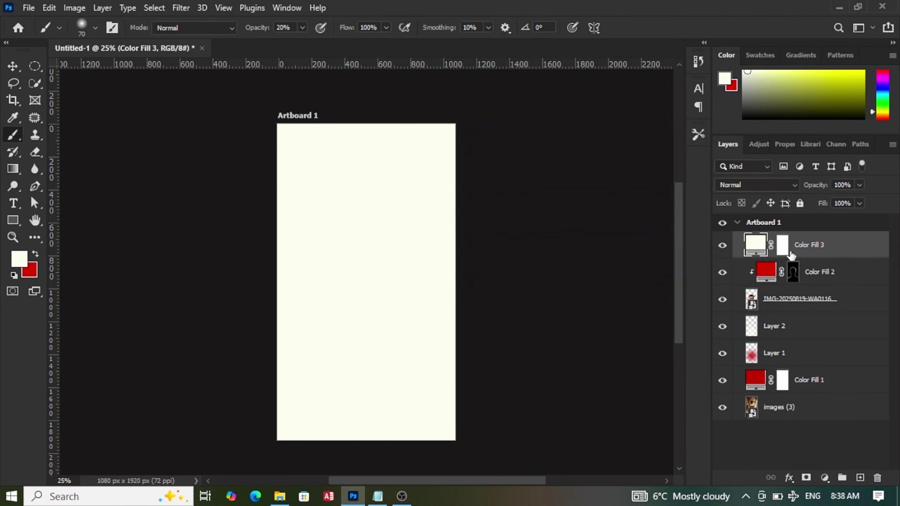
pyautogui.click(782, 244)
pyautogui.rightClick(802, 245)
pyautogui.click(669, 253)
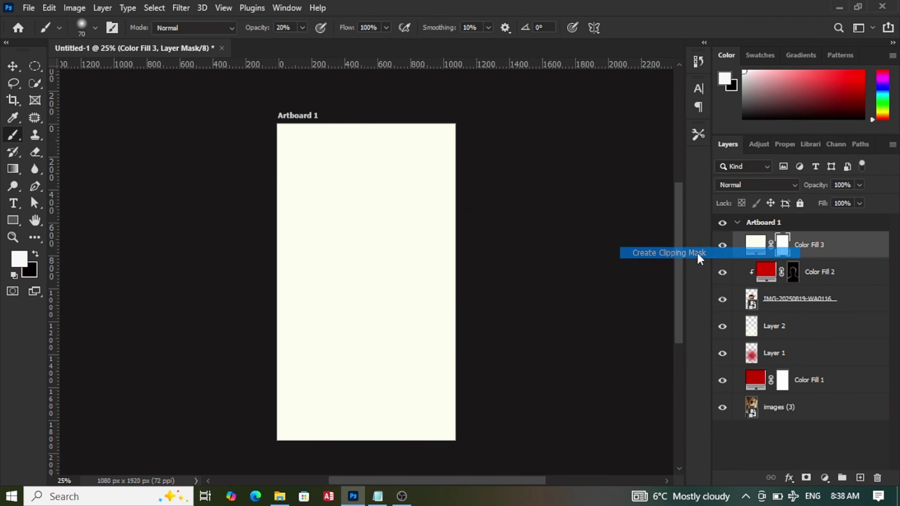
pyautogui.hotkey('ctrl', 'i')
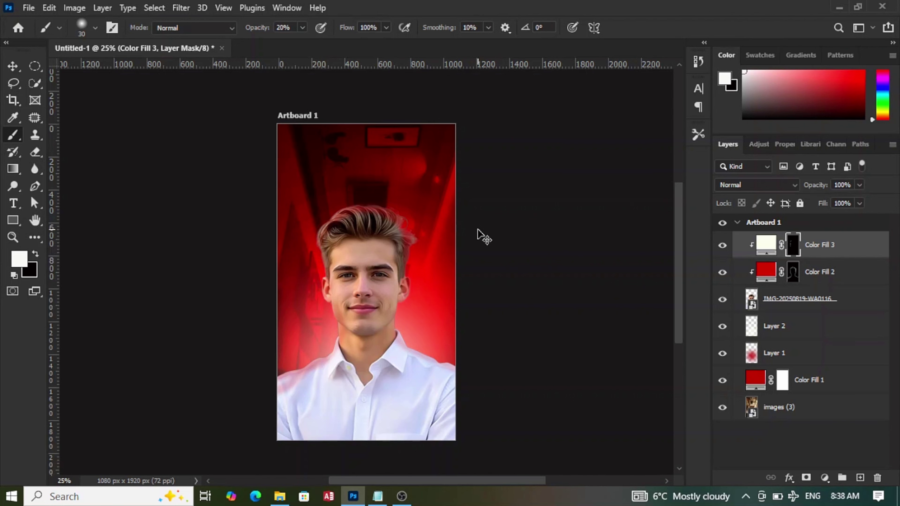
# Paint white on the off-white fill's mask with a 30 px brush along the edges of the man's hair, ears, jaw and neck
pyautogui.hotkey('ctrl', '+')
pyautogui.hotkey('ctrl', '+')
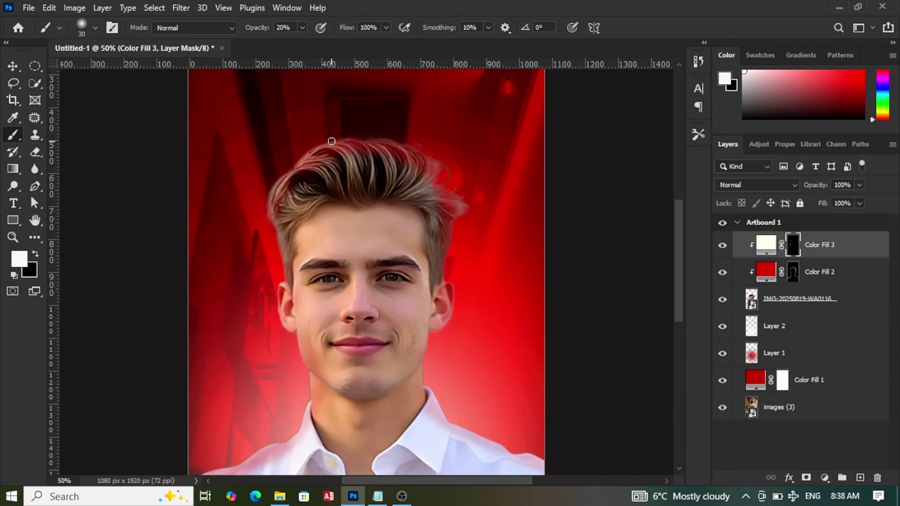
pyautogui.moveTo(331, 141)
pyautogui.mouseDown()
pyautogui.moveTo(400, 147)
pyautogui.moveTo(434, 163)
pyautogui.moveTo(446, 187)
pyautogui.mouseUp()
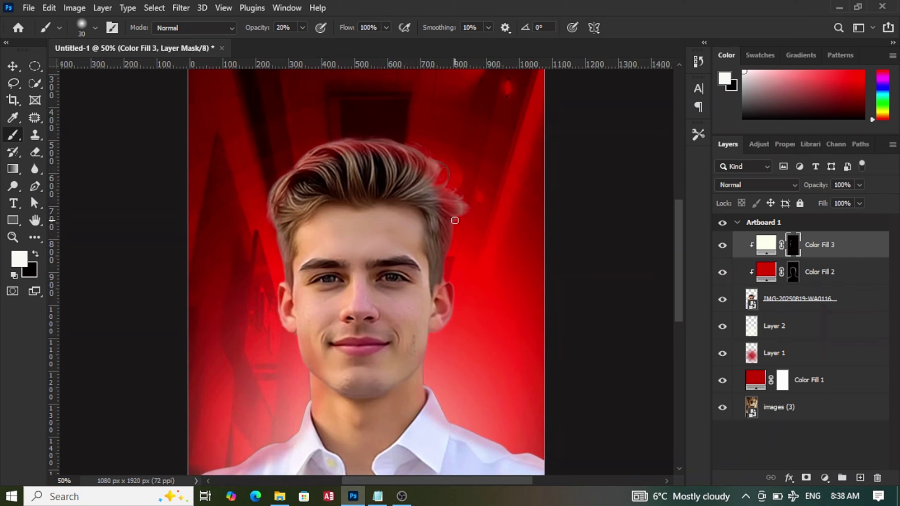
pyautogui.moveTo(454, 221)
pyautogui.mouseDown()
pyautogui.moveTo(443, 284)
pyautogui.moveTo(449, 326)
pyautogui.mouseUp()
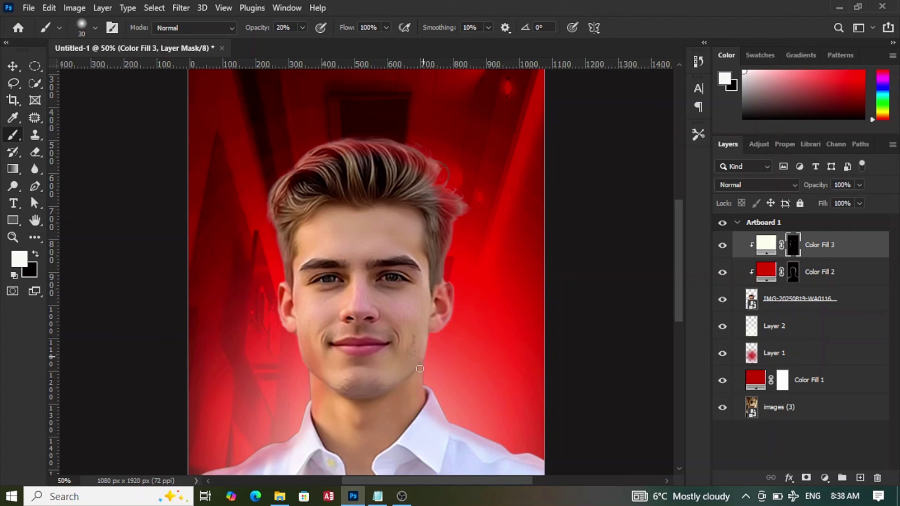
pyautogui.moveTo(680, 288); pyautogui.dragTo(674, 319)
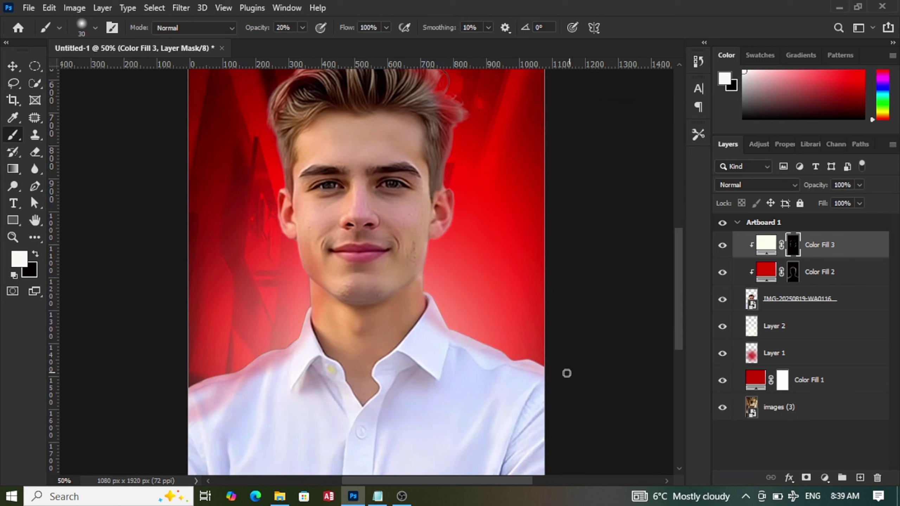
pyautogui.moveTo(282, 167); pyautogui.dragTo(289, 196)
pyautogui.moveTo(303, 254); pyautogui.dragTo(306, 296)
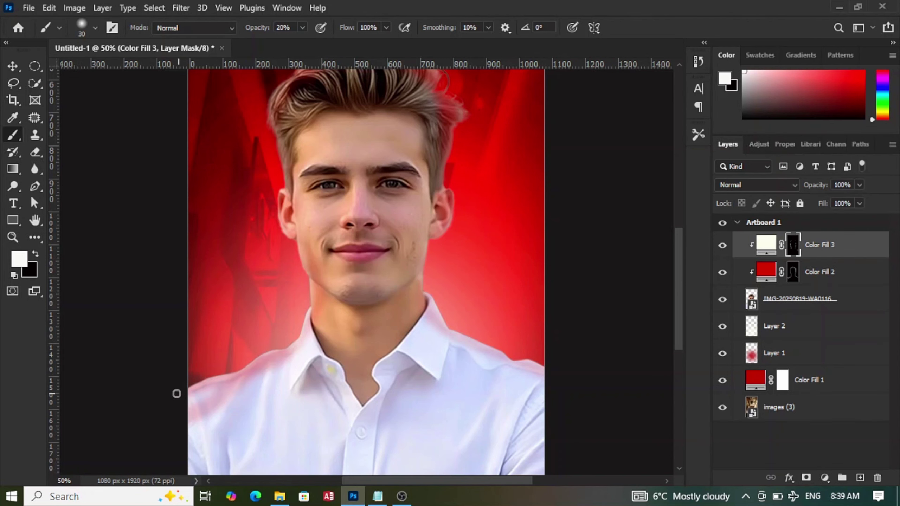
# Set the blend mode of Layer 2, the white glow, to Linear Dodge (Add)
pyautogui.hotkey('ctrl', '-')
pyautogui.hotkey('ctrl', '-')
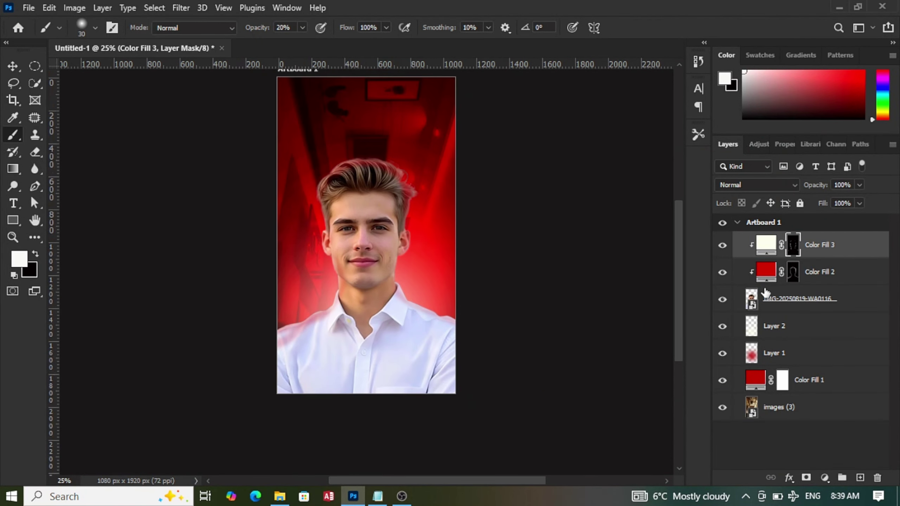
pyautogui.moveTo(677, 274); pyautogui.dragTo(684, 246)
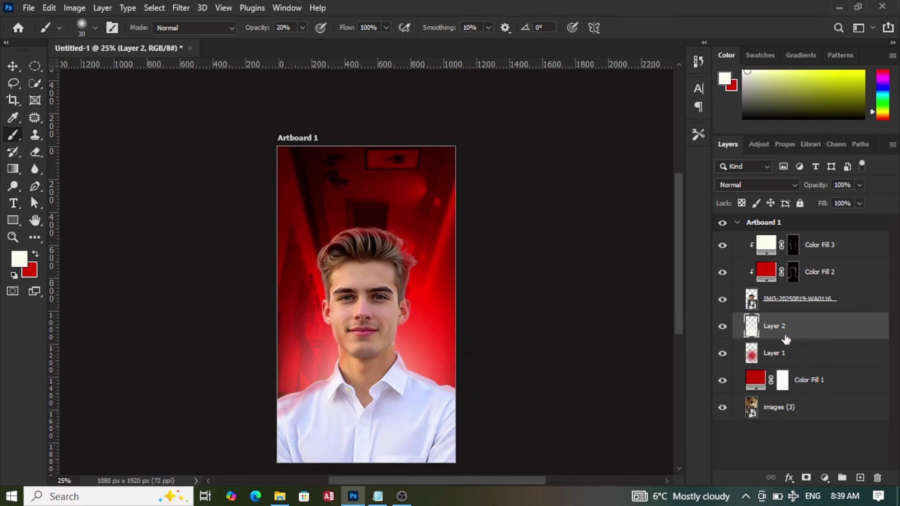
pyautogui.click(773, 185)
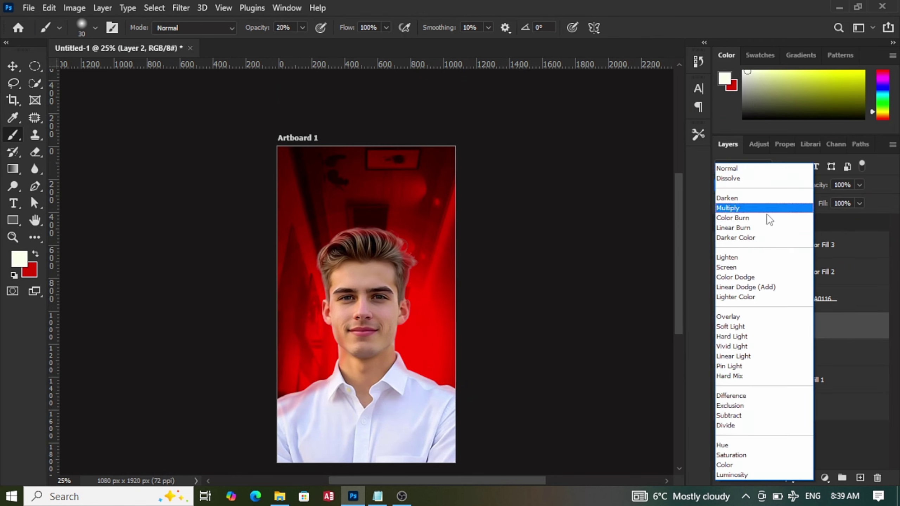
pyautogui.click(764, 290)
pyautogui.moveTo(682, 284)
pyautogui.mouseDown()
pyautogui.moveTo(681, 277)
pyautogui.moveTo(683, 287)
pyautogui.mouseUp()
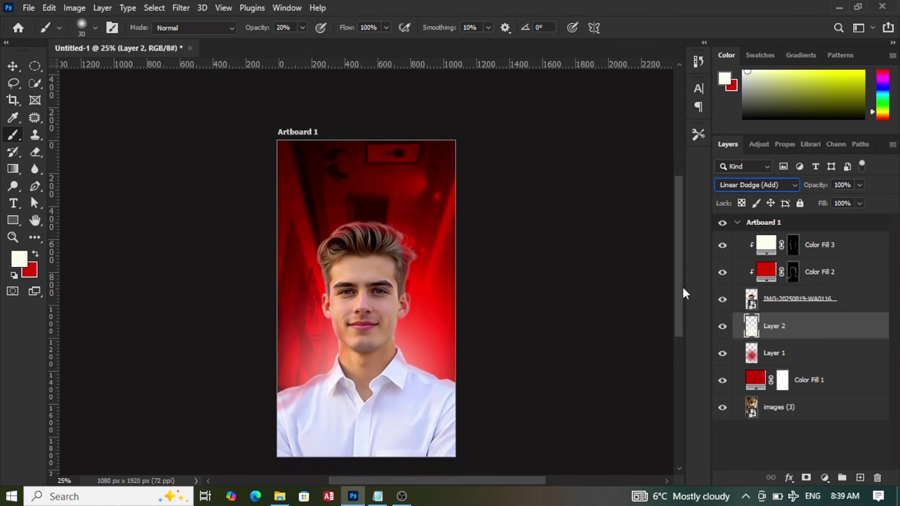
# Group the layers from Color Fill 3 down to Layer 1 and rename the group "subjet"
pyautogui.click(827, 253)
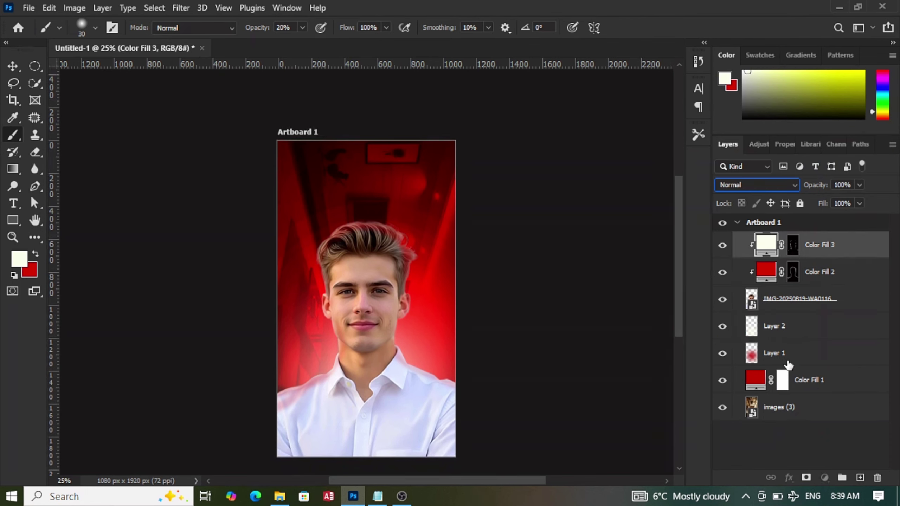
pyautogui.keyDown('shift'); pyautogui.click(788, 365); pyautogui.keyUp('shift')
pyautogui.click(842, 477)
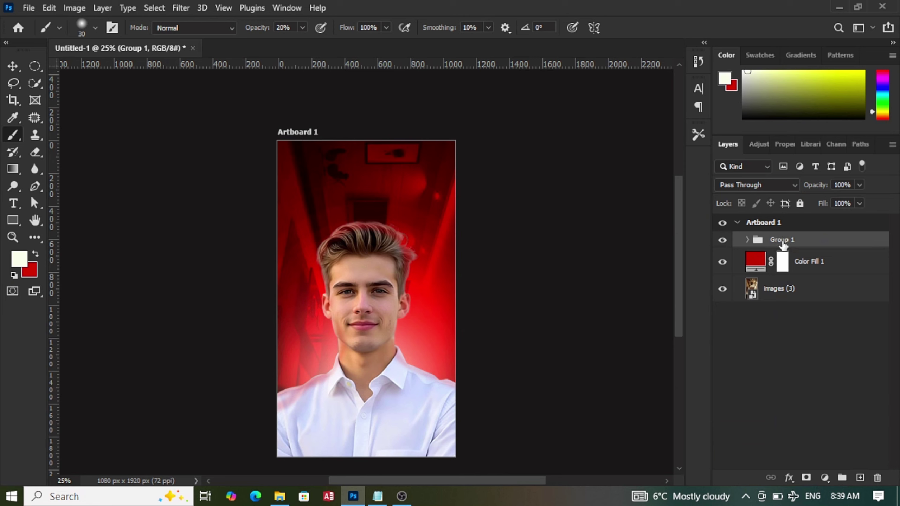
pyautogui.doubleClick(781, 240)
pyautogui.press('Return')
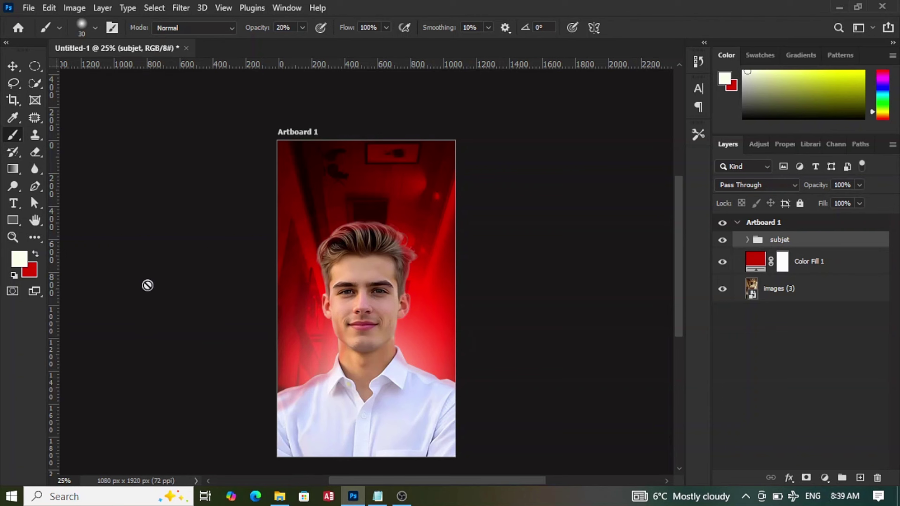
# Start a text layer near the artboard's upper left and copy the word "welcome" from text.txt in Notepad
pyautogui.click(12, 204)
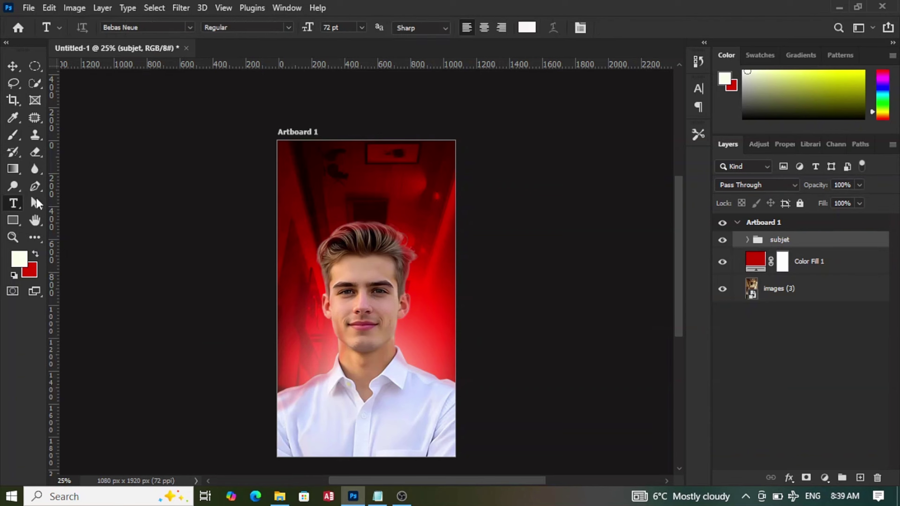
pyautogui.click(293, 168)
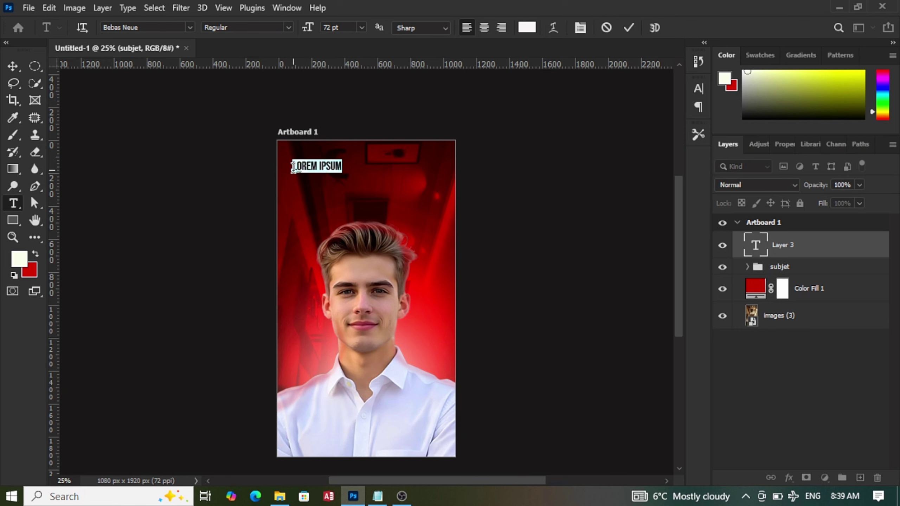
pyautogui.click(377, 495)
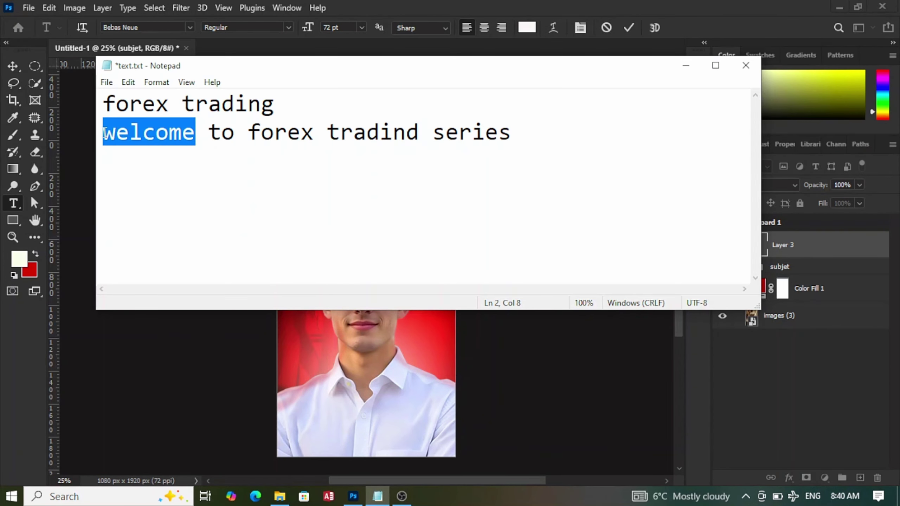
pyautogui.moveTo(104, 132); pyautogui.dragTo(195, 133)
pyautogui.rightClick(197, 138)
pyautogui.click(256, 173)
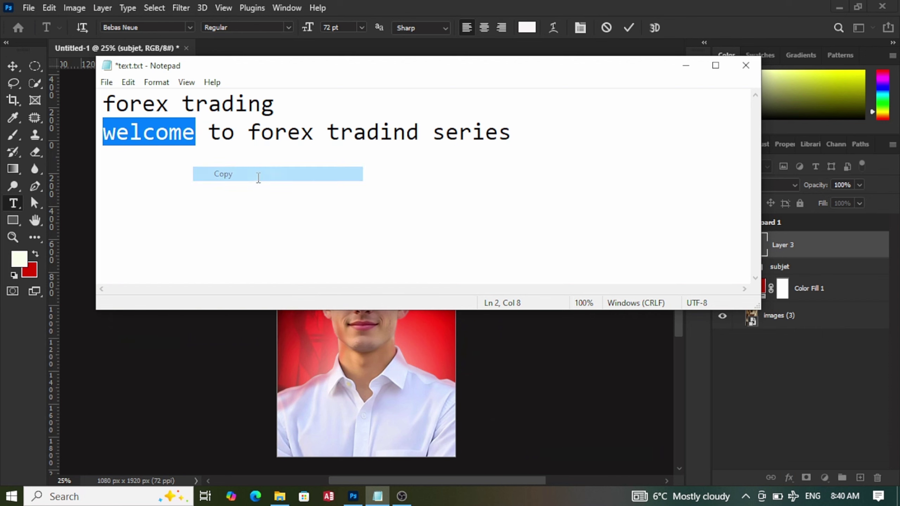
pyautogui.click(686, 66)
# Replace the placeholder text with the copied word "welcome" and commit the text layer
pyautogui.moveTo(294, 164); pyautogui.dragTo(340, 163)
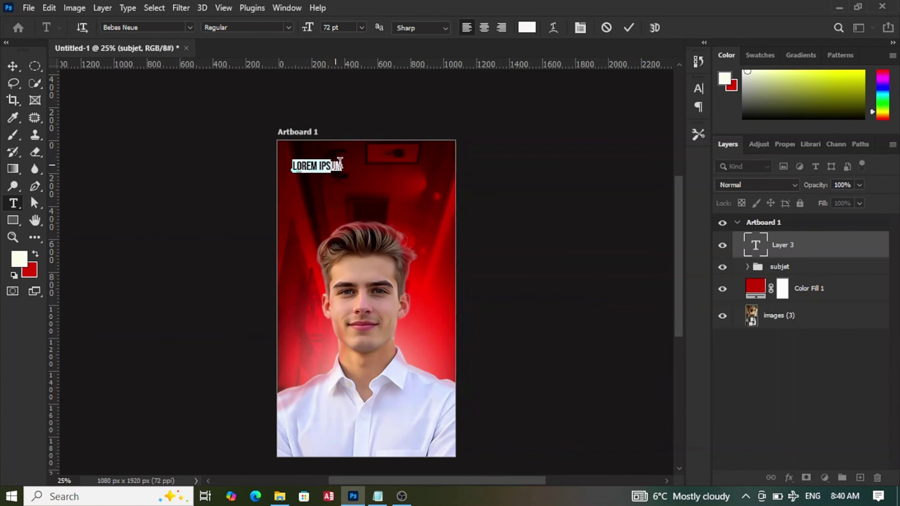
pyautogui.rightClick(333, 167)
pyautogui.click(374, 215)
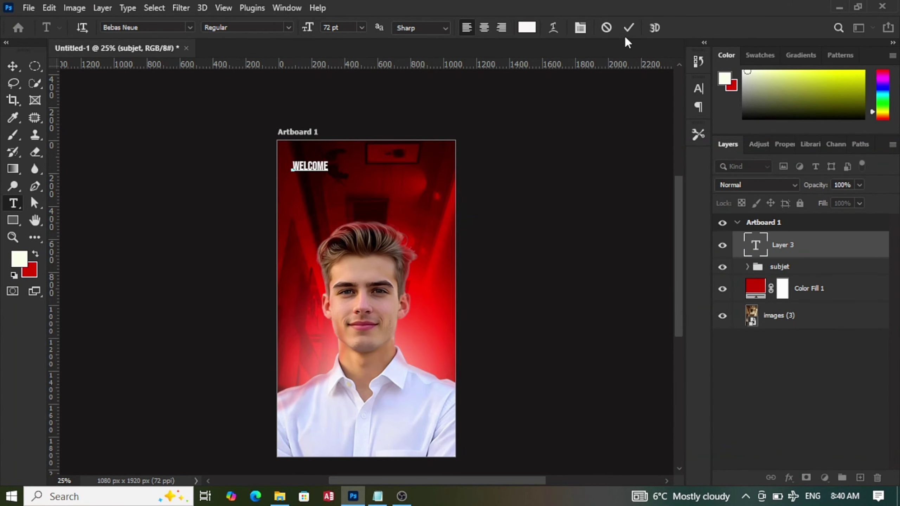
pyautogui.click(632, 28)
# Enlarge the WELCOME text to about 240 pt and center it across the top of the artboard
pyautogui.hotkey('ctrl', 't')
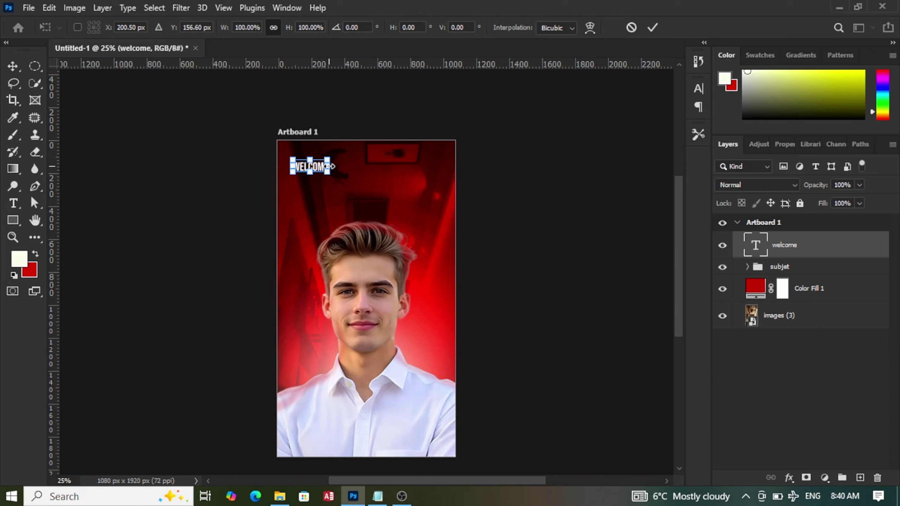
pyautogui.moveTo(330, 166); pyautogui.dragTo(411, 166)
pyautogui.moveTo(353, 177); pyautogui.dragTo(371, 179)
pyautogui.click(653, 27)
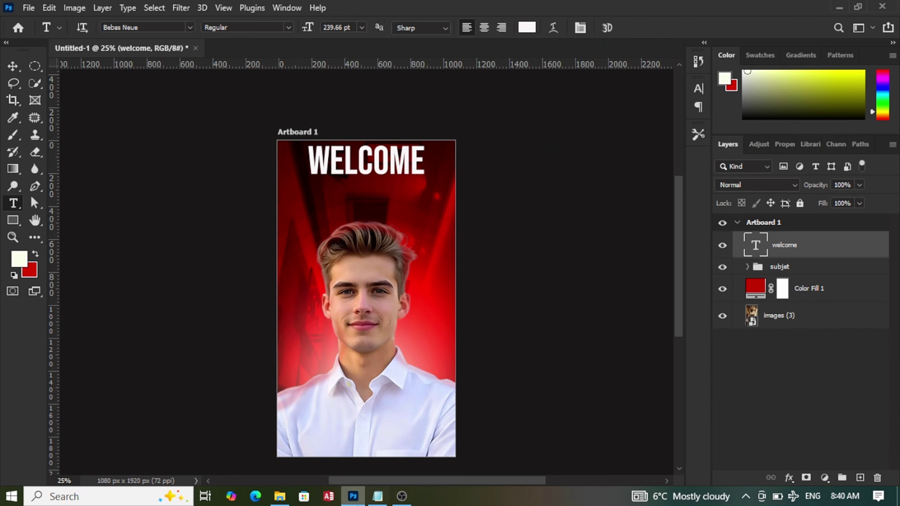
# Copy the words "forex tradind" from the second line of text.txt in Notepad and return to Photoshop
pyautogui.click(353, 496)
pyautogui.click(377, 498)
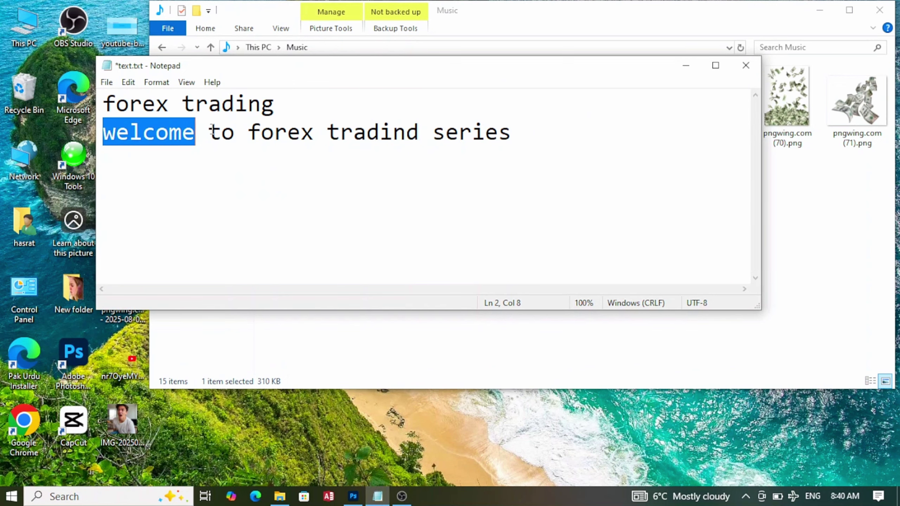
pyautogui.moveTo(247, 133); pyautogui.dragTo(409, 131)
pyautogui.rightClick(409, 130)
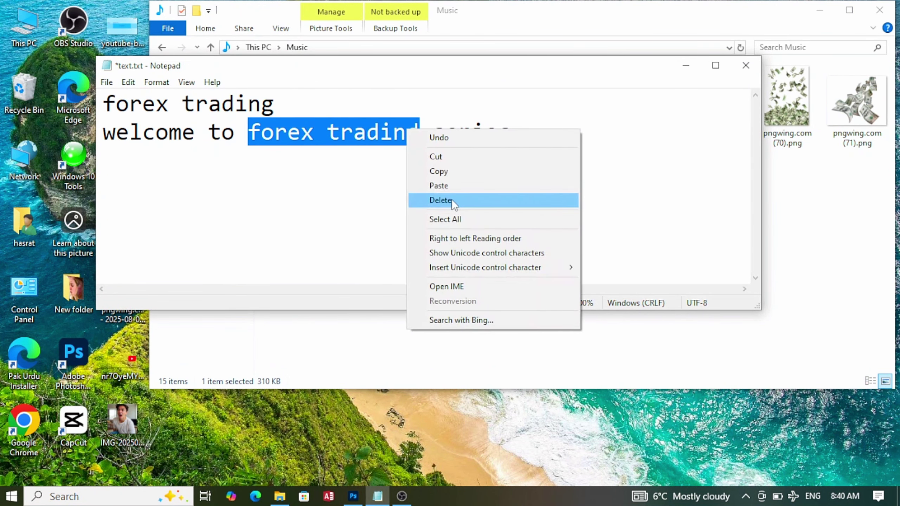
pyautogui.click(452, 171)
pyautogui.click(685, 65)
pyautogui.click(353, 496)
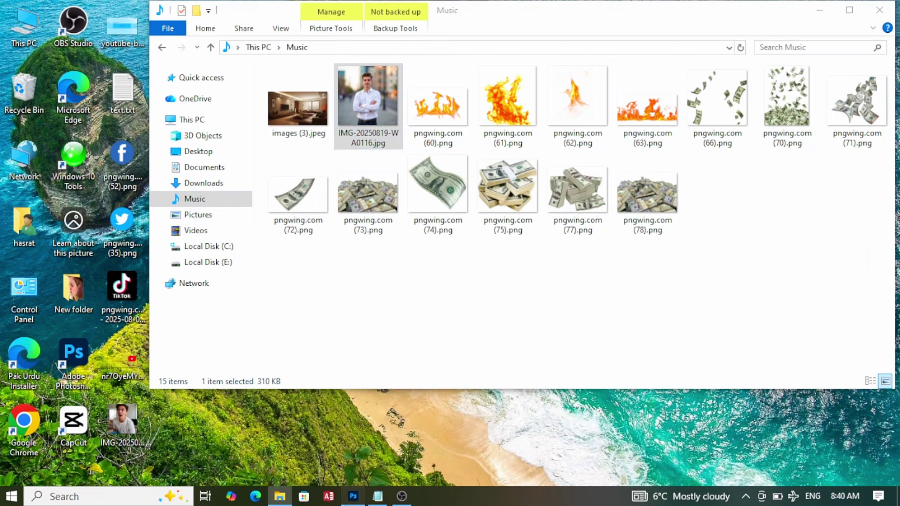
# Add a text layer below WELCOME near the artboard's left edge, paste the copied "forex tradind" and commit it
pyautogui.click(283, 208)
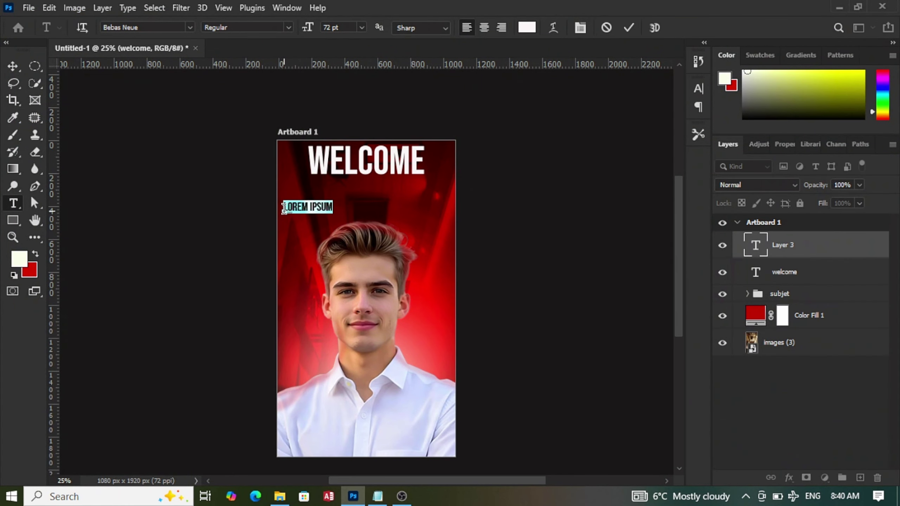
pyautogui.rightClick(284, 208)
pyautogui.click(323, 258)
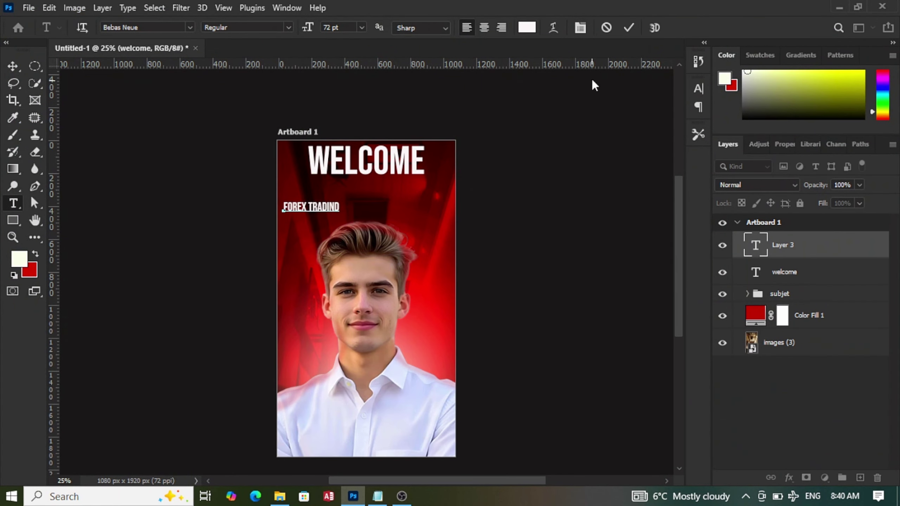
pyautogui.click(629, 28)
# Scale the FOREX TRADIND text to about 309% and position it across the artboard just below WELCOME
pyautogui.hotkey('ctrl', 't')
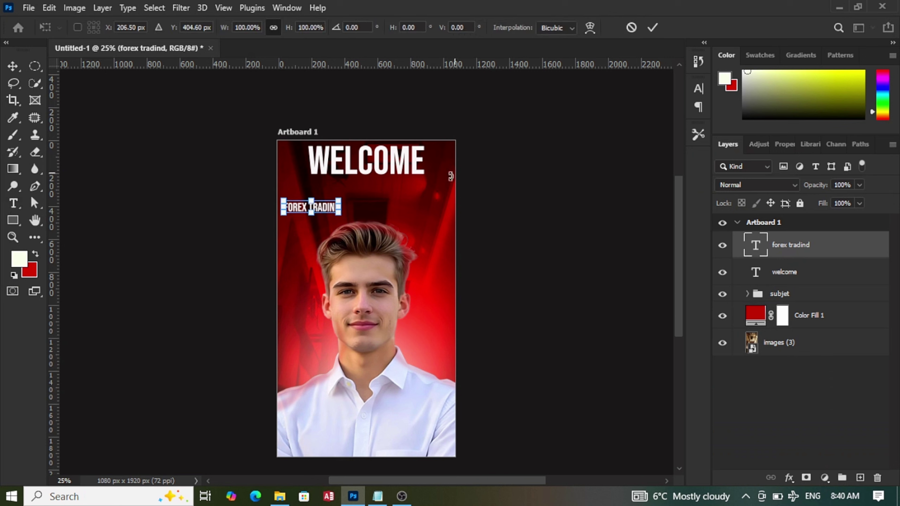
pyautogui.moveTo(340, 207); pyautogui.dragTo(456, 184)
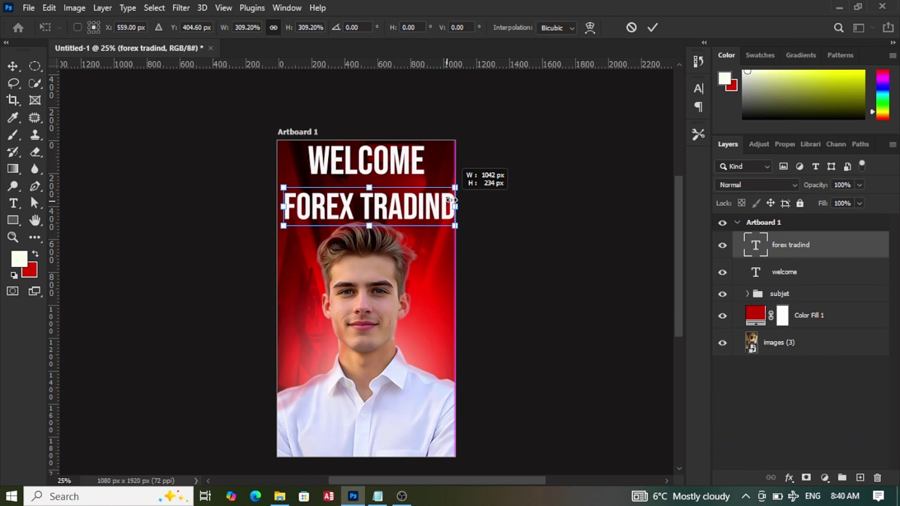
pyautogui.moveTo(389, 162); pyautogui.dragTo(389, 211)
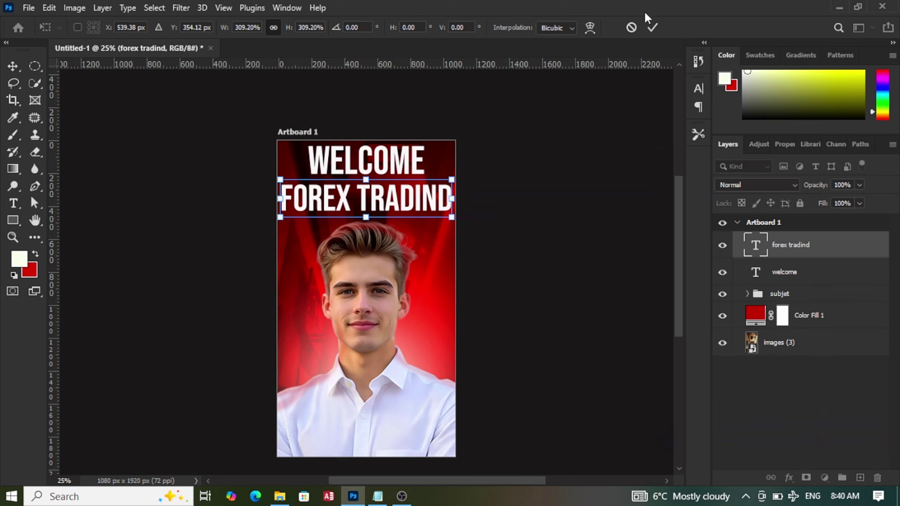
pyautogui.click(651, 27)
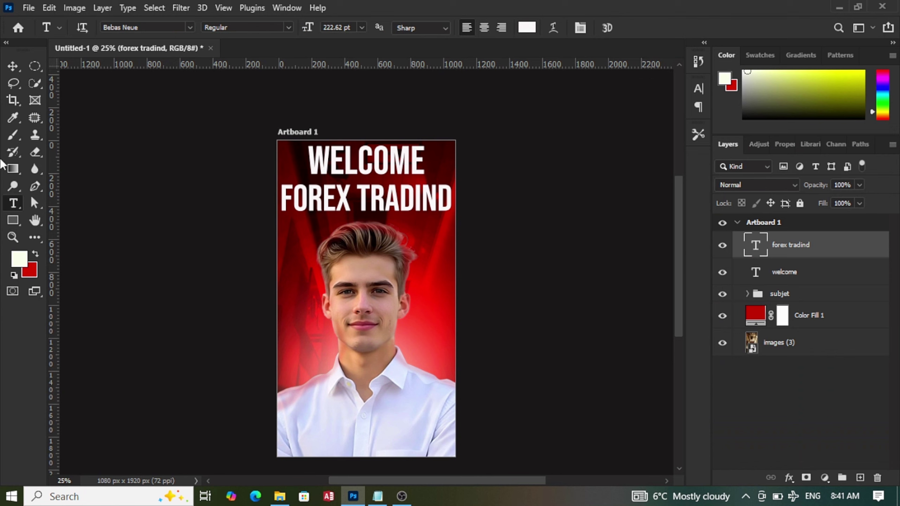
# Nudge the FOREX TRADIND text up toward WELCOME and align the WELCOME text to its horizontal center
pyautogui.press('v')
pyautogui.hotkey('shift', 'Up')
pyautogui.hotkey('shift', 'Up')
pyautogui.hotkey('shift', 'Up')
pyautogui.hotkey('shift', 'Up')
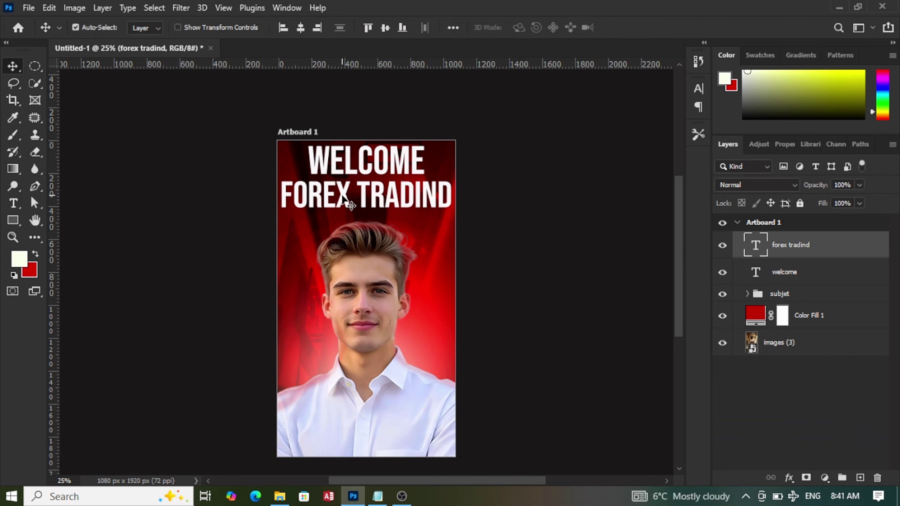
pyautogui.moveTo(369, 171); pyautogui.dragTo(366, 172)
pyautogui.click(300, 28)
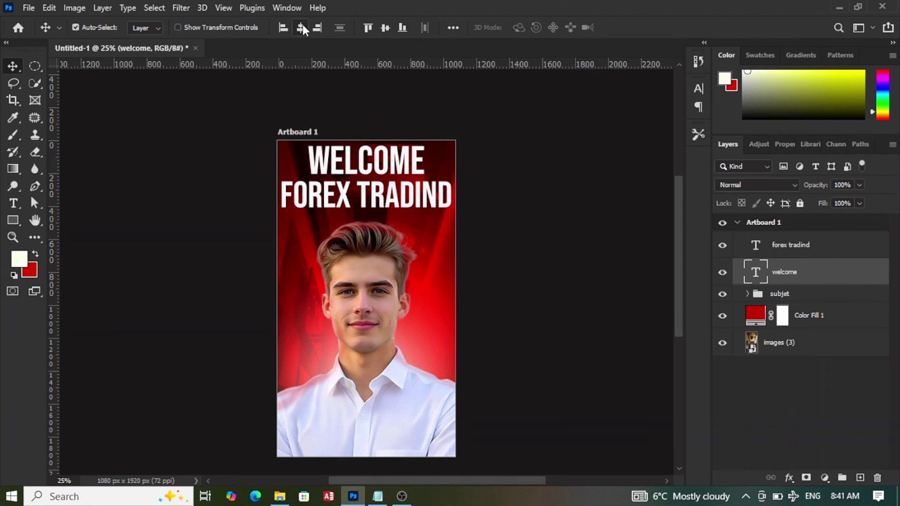
# Recolor the FOREX TRADIND text bright yellow and move it slightly closer to WELCOME
pyautogui.click(395, 197)
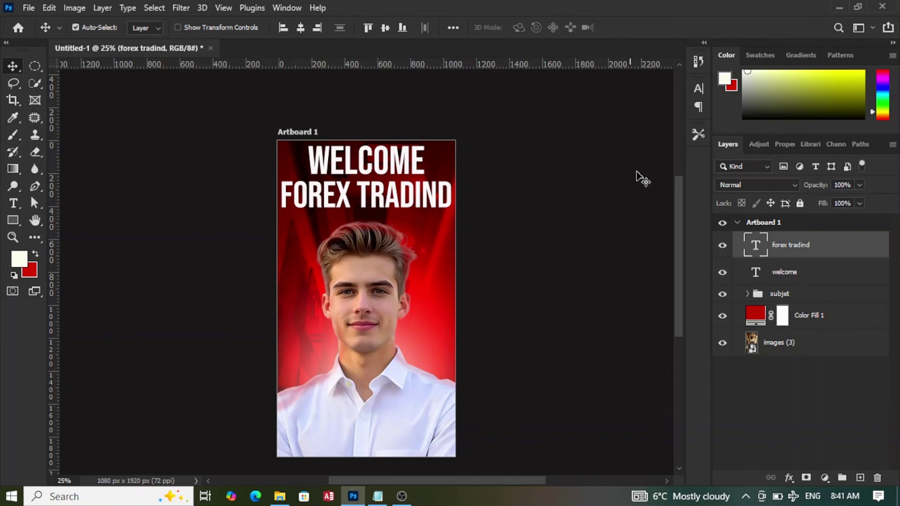
pyautogui.click(698, 90)
pyautogui.click(656, 179)
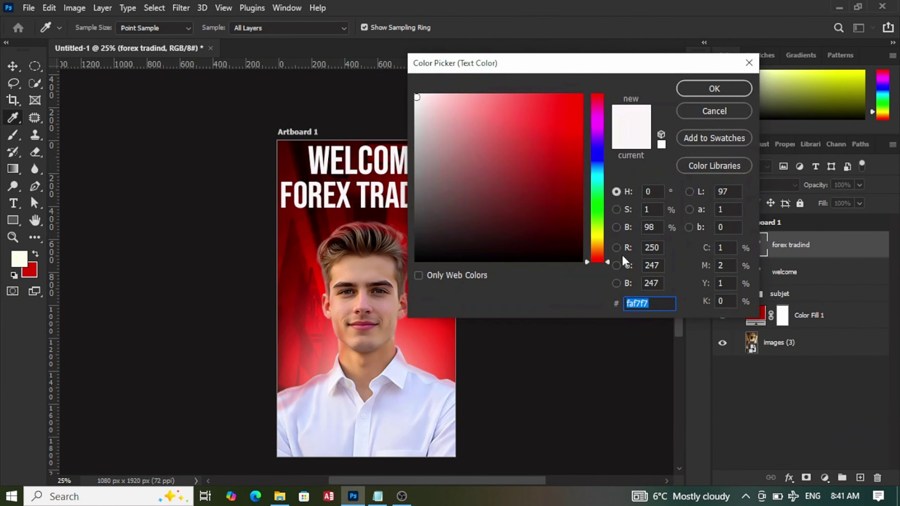
pyautogui.click(596, 240)
pyautogui.click(577, 98)
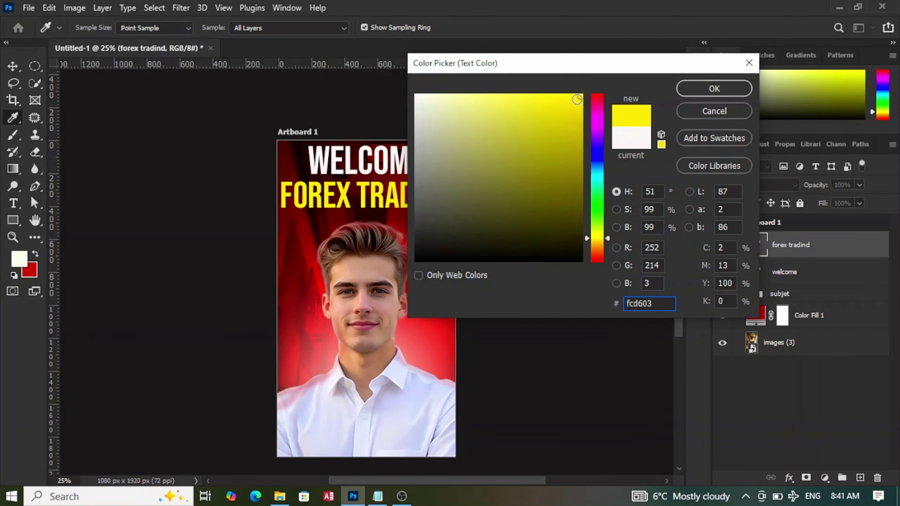
pyautogui.click(714, 88)
pyautogui.press('v')
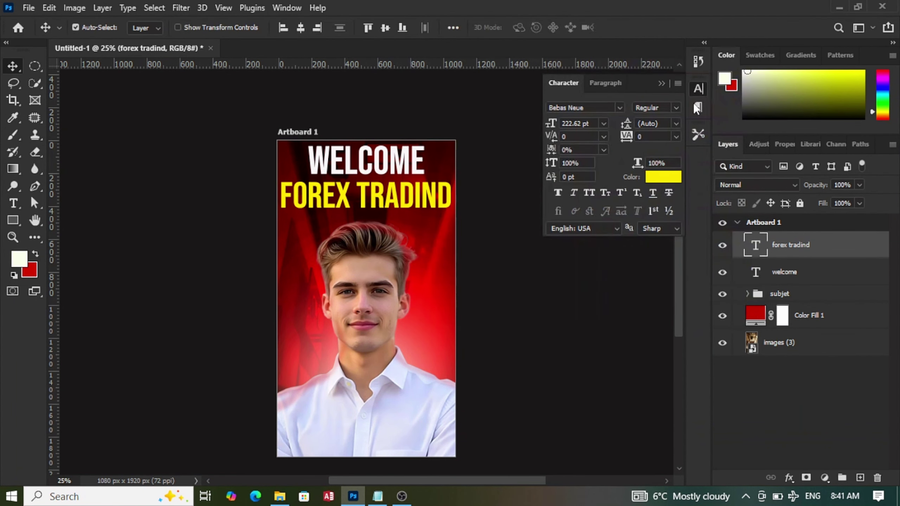
pyautogui.moveTo(397, 203); pyautogui.dragTo(397, 202)
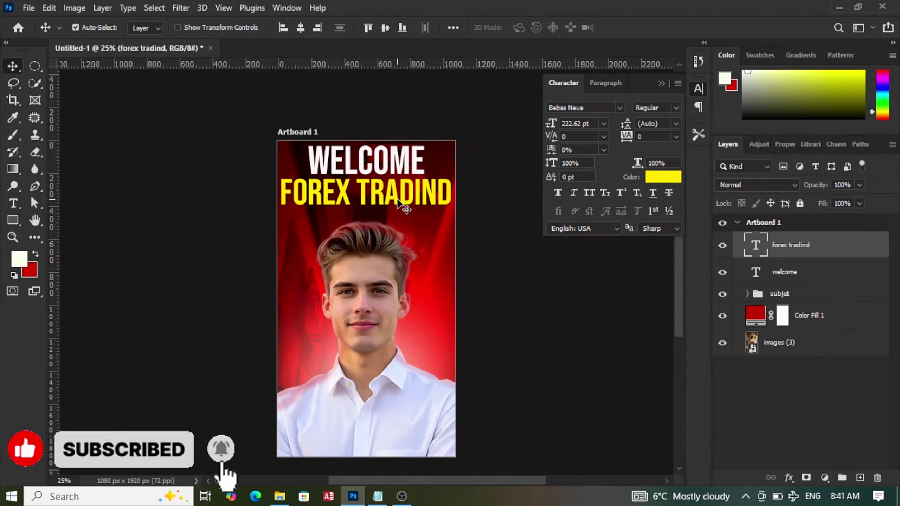
# Add a text layer reading "eran every day" above the subjet group, near the artboard's lower-left corner
pyautogui.click(772, 297)
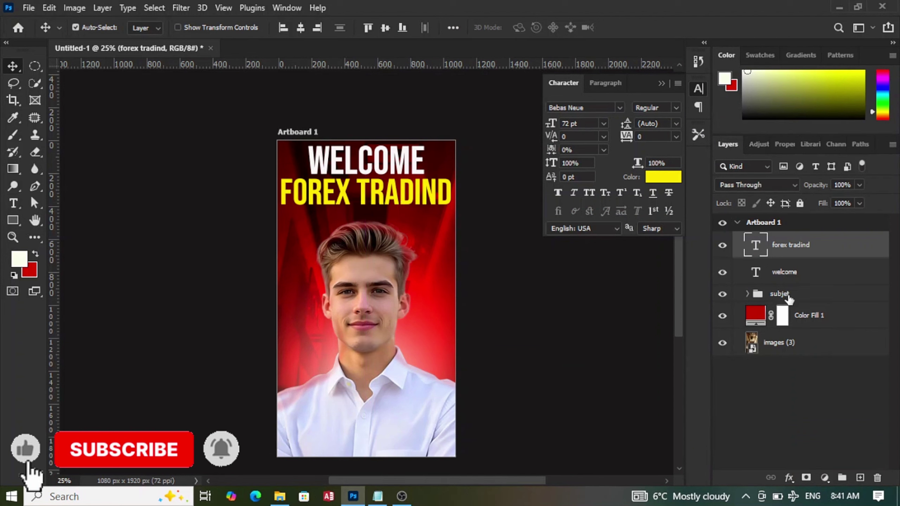
pyautogui.press('t')
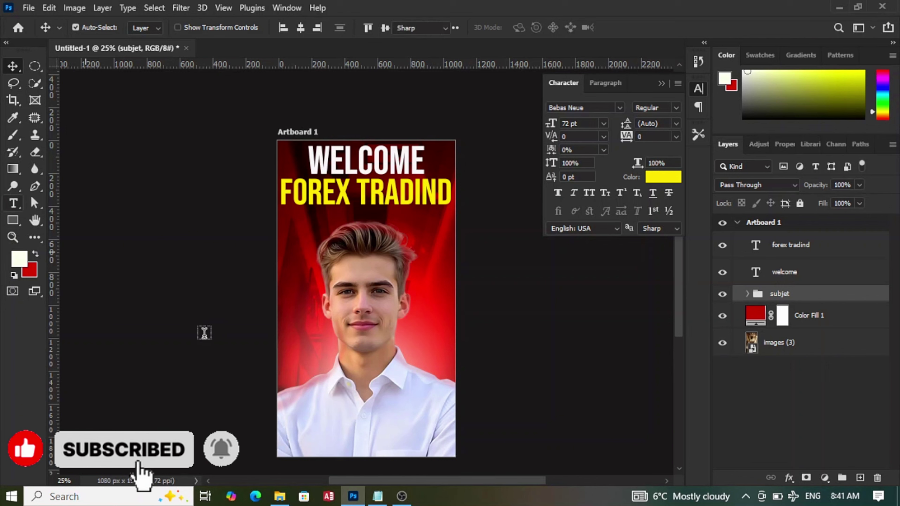
pyautogui.click(282, 445)
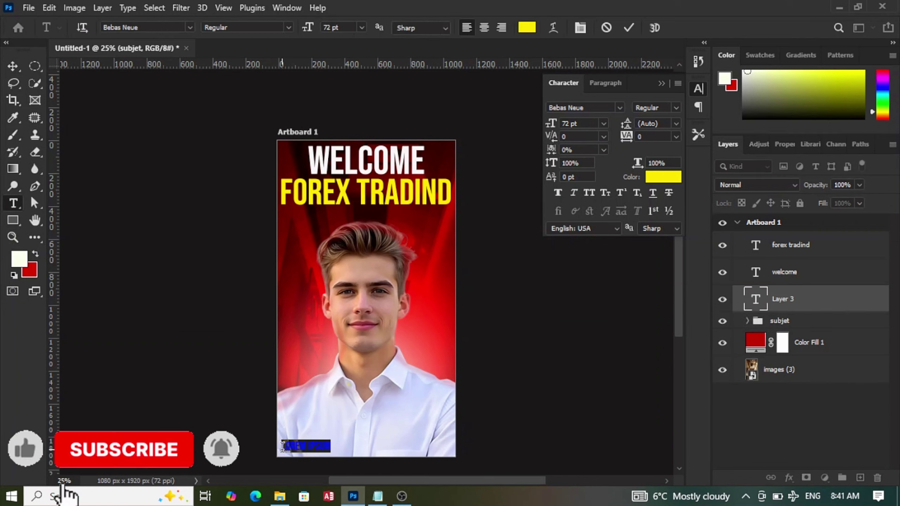
pyautogui.write('a')
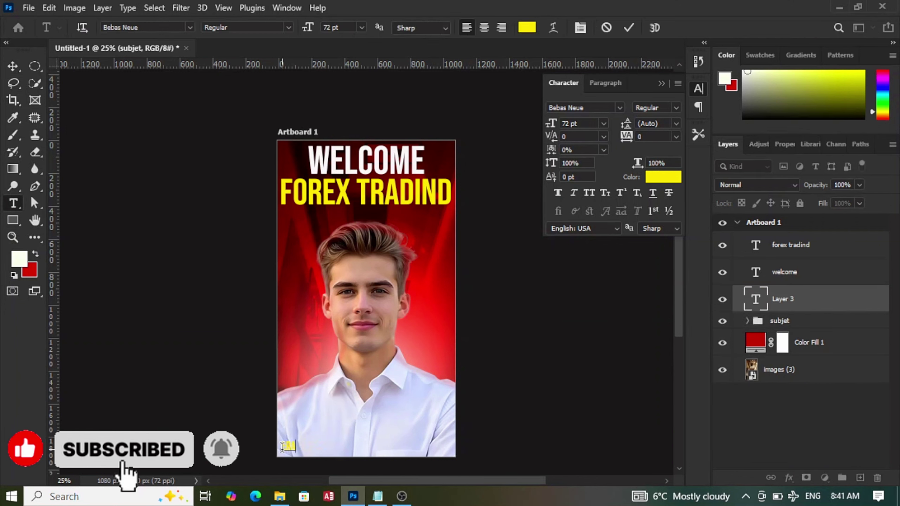
pyautogui.write('arn every ')
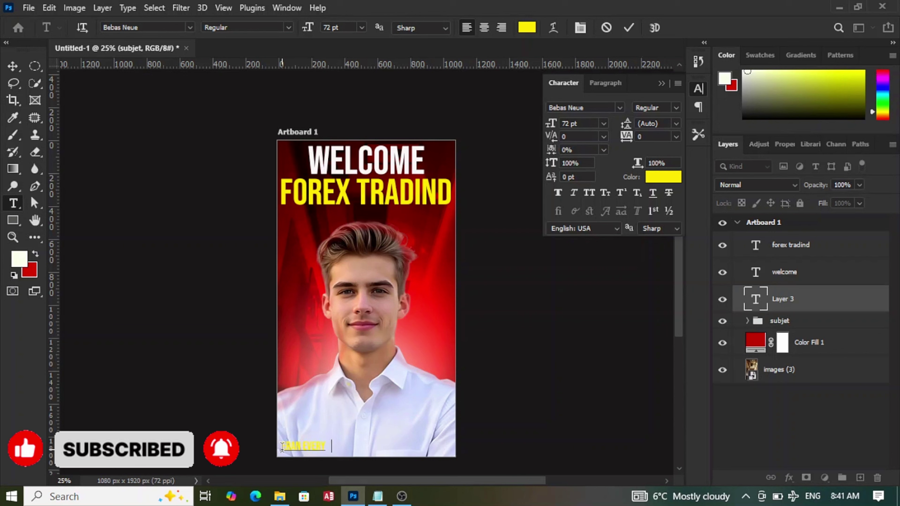
pyautogui.write('day')
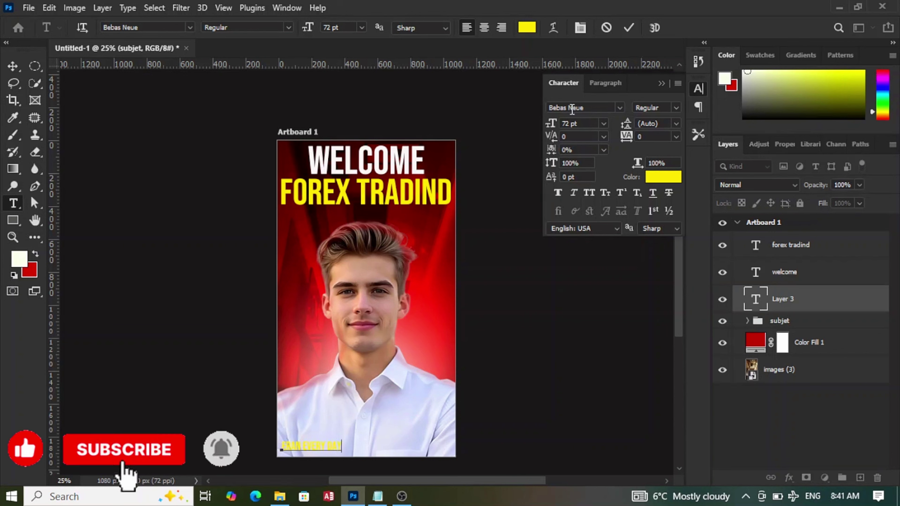
pyautogui.click(628, 27)
# Scale the ERAN EVERY DAY text to about 284% so it spans the bottom of the artboard
pyautogui.hotkey('ctrl', 't')
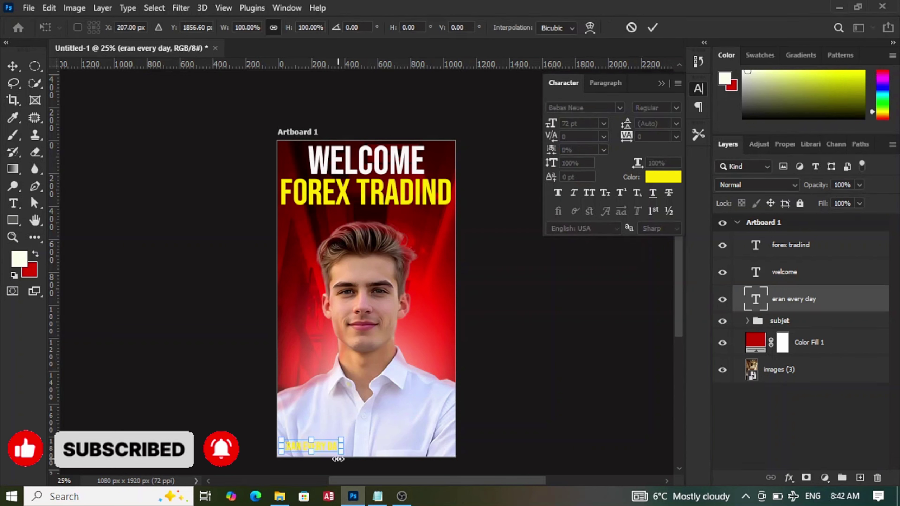
pyautogui.moveTo(338, 459); pyautogui.dragTo(413, 440)
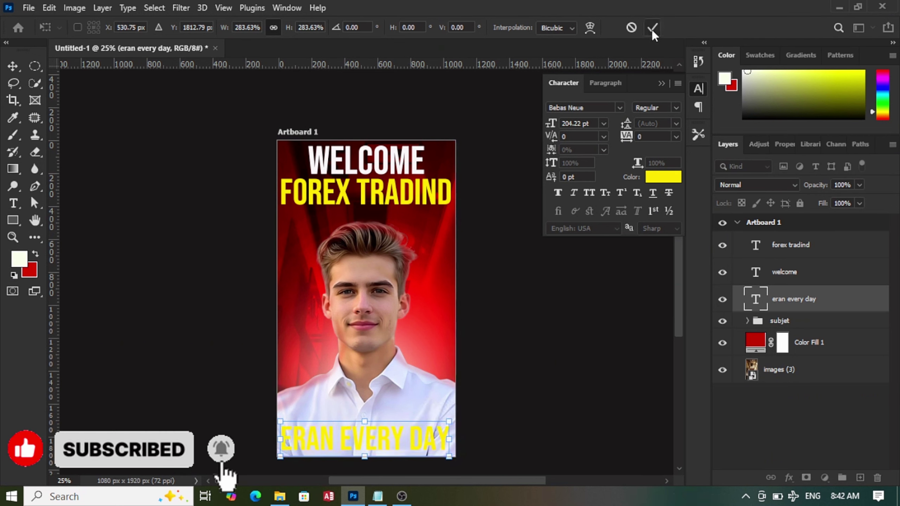
pyautogui.click(652, 28)
# Draw a rectangle about 1098 x 184 px directly above the subjet group, behind the ERAN EVERY DAY text
pyautogui.click(768, 319)
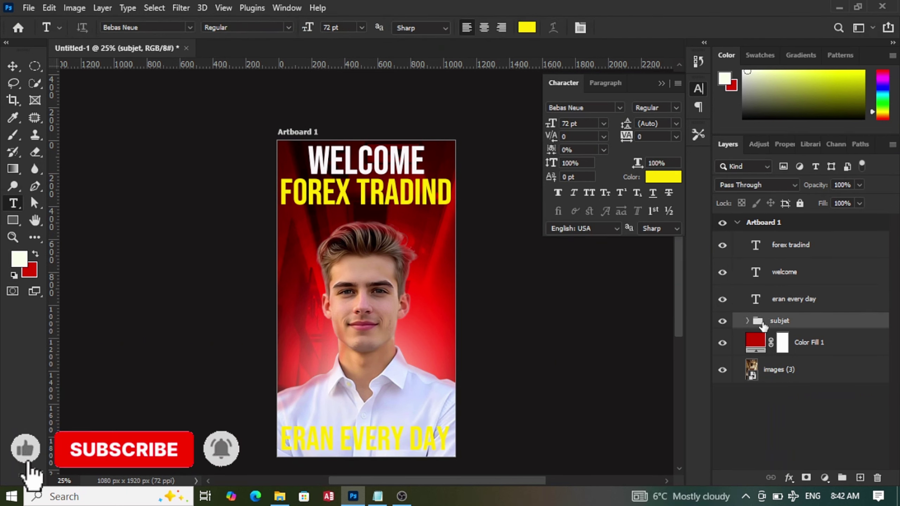
pyautogui.click(13, 222)
pyautogui.rightClick(13, 222)
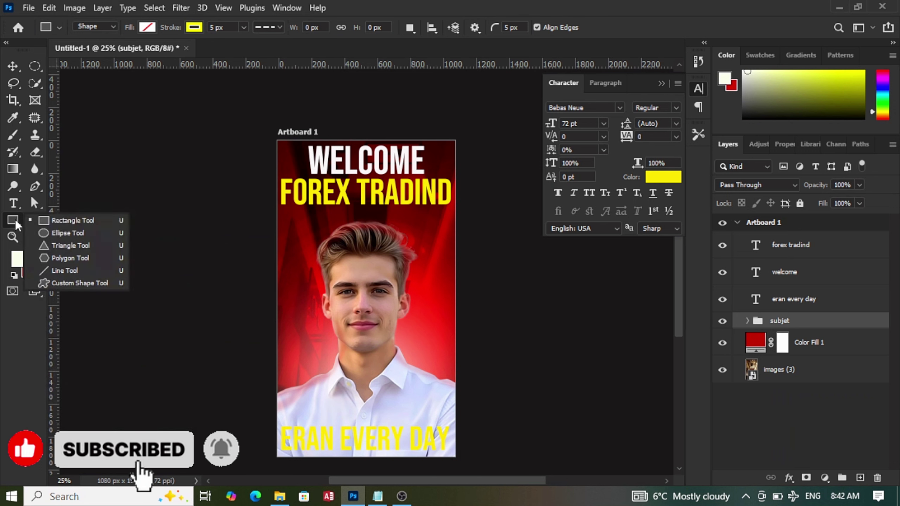
pyautogui.click(71, 215)
pyautogui.moveTo(276, 426); pyautogui.dragTo(457, 457)
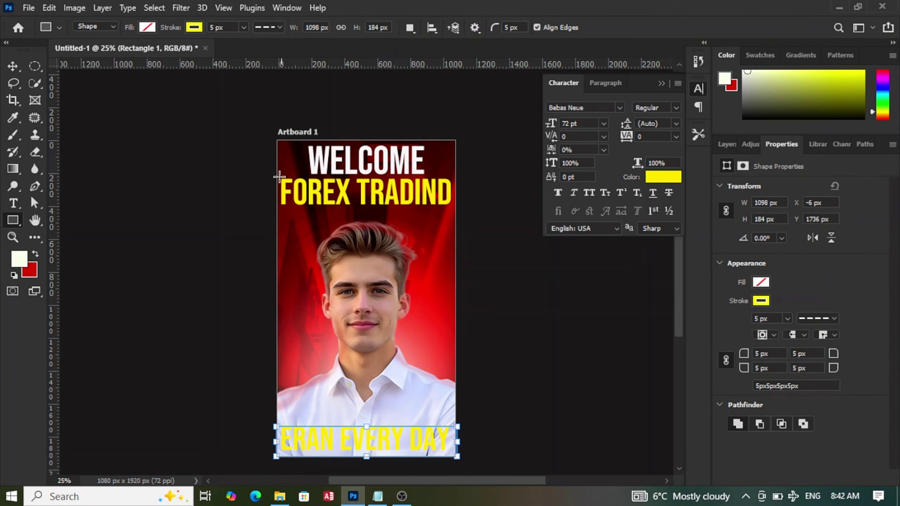
# Fill the rectangle with the recently used dark red and move the ERAN EVERY DAY text slightly down onto it
pyautogui.click(146, 27)
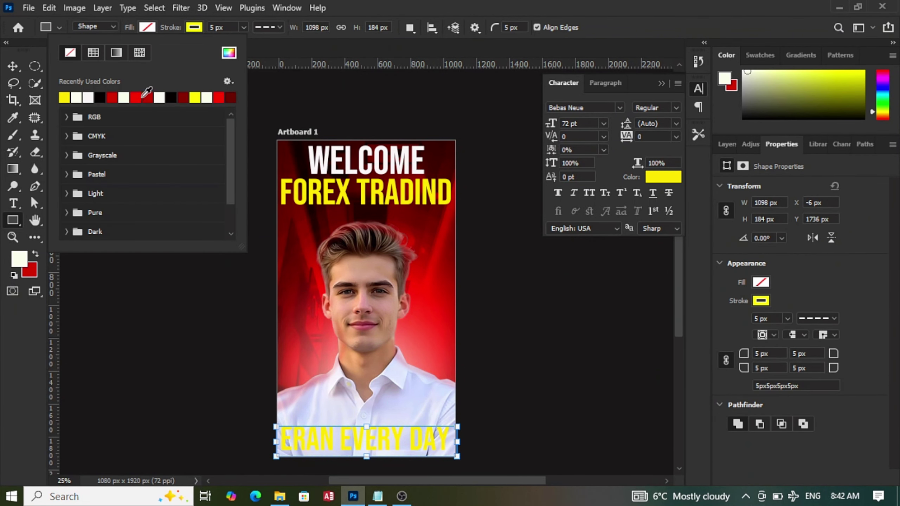
pyautogui.click(146, 95)
pyautogui.click(12, 66)
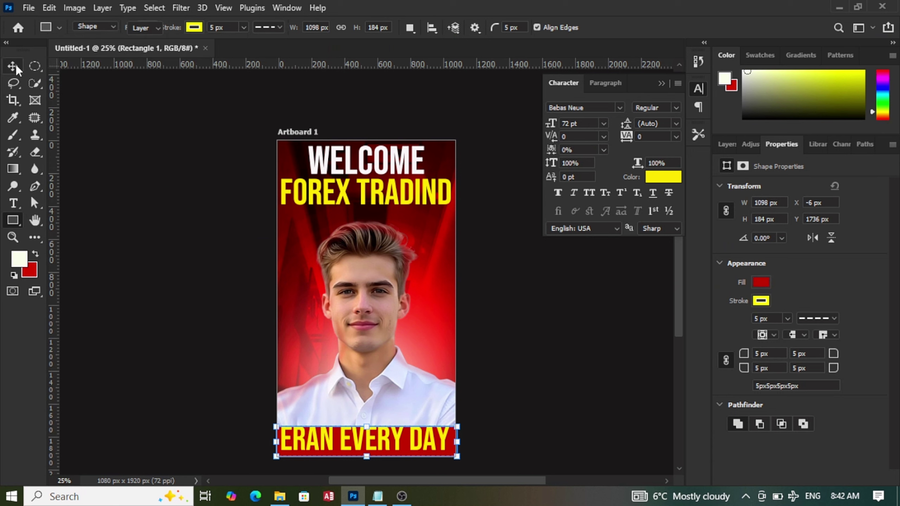
pyautogui.click(13, 67)
pyautogui.moveTo(368, 438); pyautogui.dragTo(368, 444)
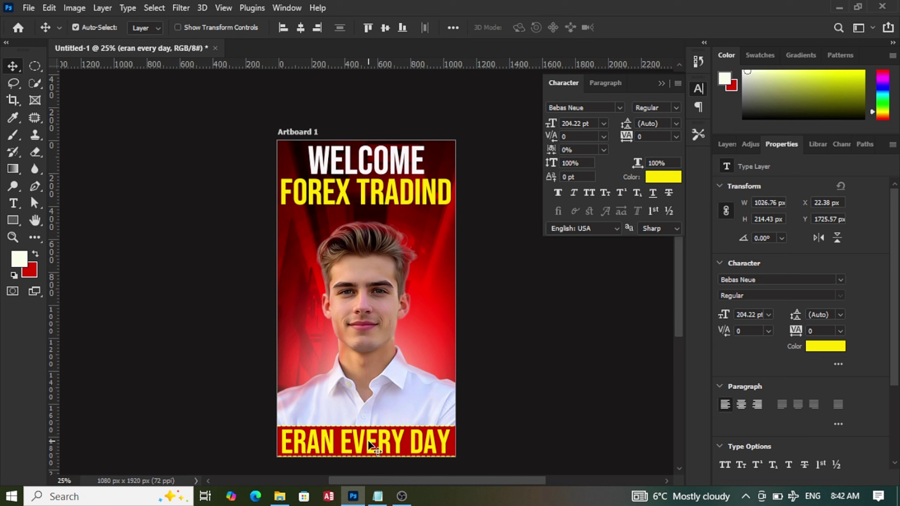
# Place pngwing.com (70).png from the Music folder directly above the images (3) layer
pyautogui.click(726, 143)
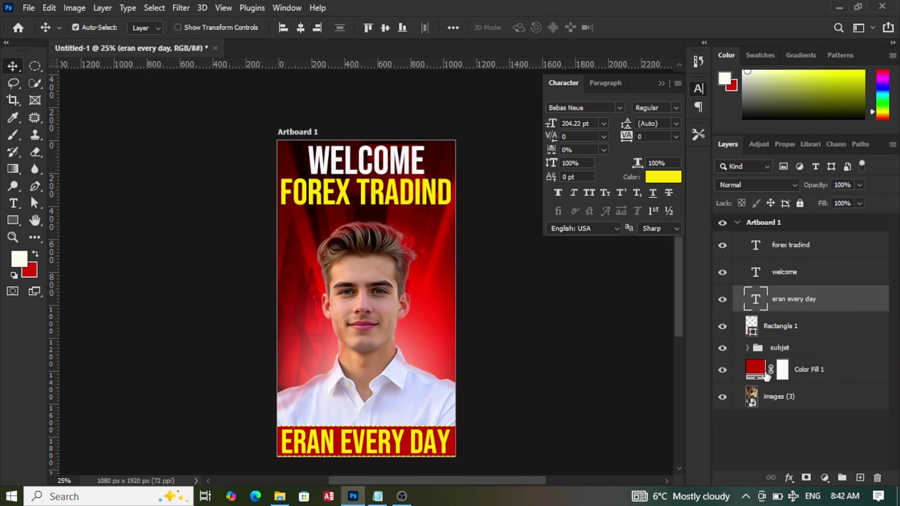
pyautogui.click(765, 375)
pyautogui.click(764, 398)
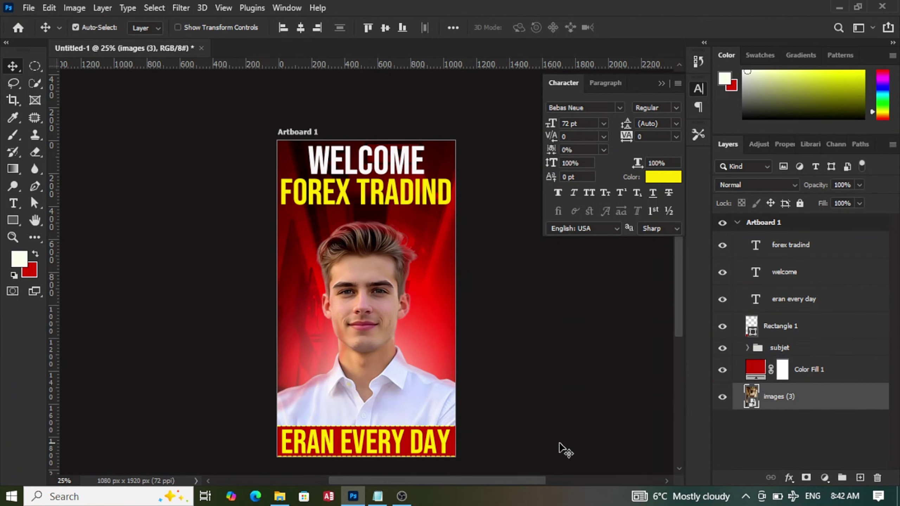
pyautogui.click(279, 495)
pyautogui.moveTo(786, 97); pyautogui.dragTo(361, 350)
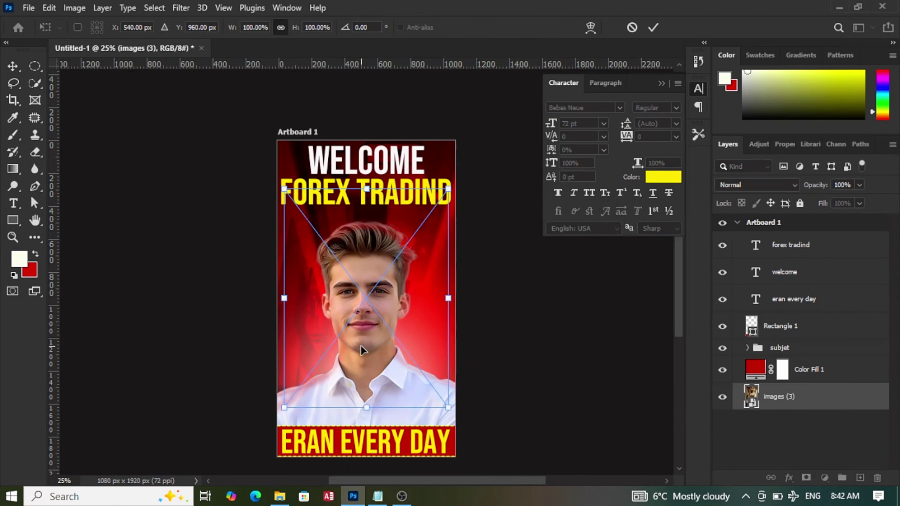
# Enlarge the placed money image to cover the artboard behind the man and commit the placement
pyautogui.moveTo(373, 188); pyautogui.dragTo(374, 139)
pyautogui.moveTo(366, 408)
pyautogui.mouseDown()
pyautogui.moveTo(357, 422)
pyautogui.moveTo(356, 399)
pyautogui.mouseUp()
pyautogui.moveTo(362, 340); pyautogui.dragTo(362, 339)
pyautogui.moveTo(367, 140); pyautogui.dragTo(373, 126)
pyautogui.click(650, 31)
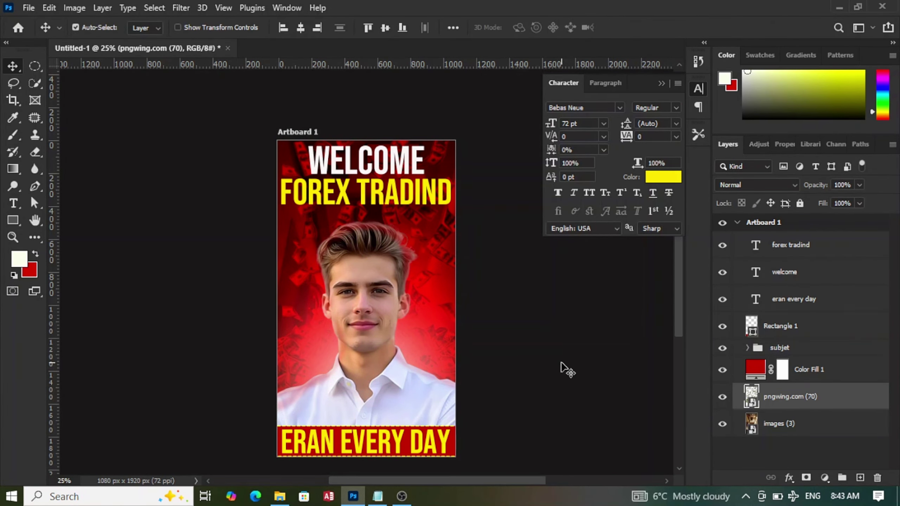
# Place pngwing.com (74).png from the Music folder on the artboard, directly above the Color Fill 1 layer
pyautogui.click(280, 495)
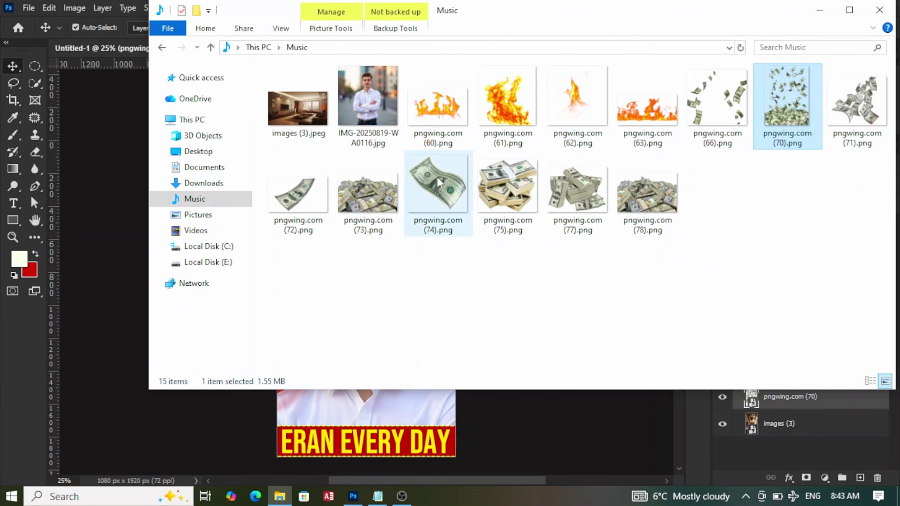
pyautogui.moveTo(434, 184); pyautogui.dragTo(364, 372)
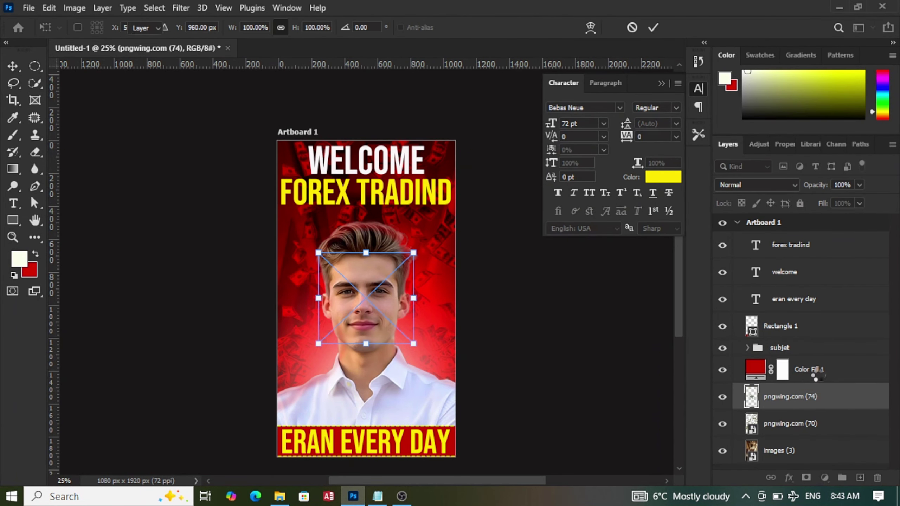
pyautogui.click(815, 363)
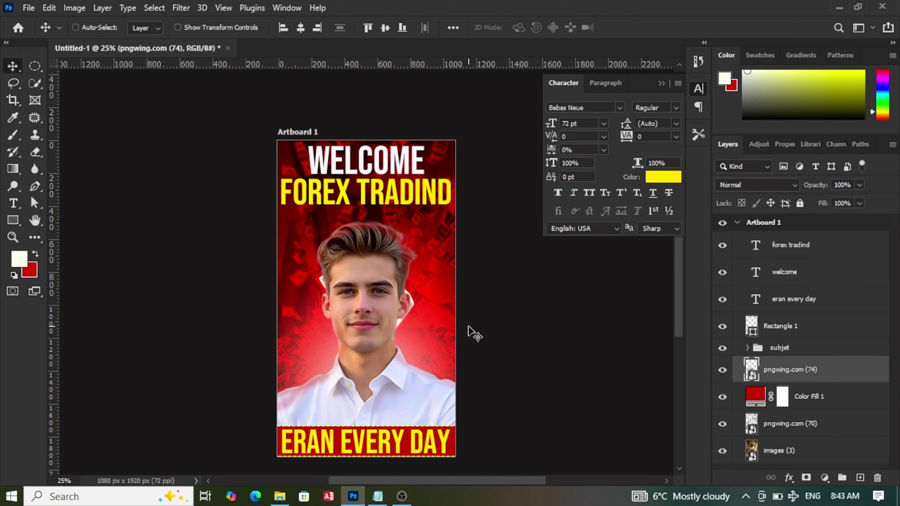
# Scale the placed banknote to about 77%, rotate it about 5°, and set it beside the man's neck near the artboard's right edge
pyautogui.hotkey('ctrl', 't')
pyautogui.moveTo(432, 255); pyautogui.dragTo(466, 305)
pyautogui.moveTo(414, 324); pyautogui.dragTo(423, 351)
pyautogui.moveTo(477, 359); pyautogui.dragTo(457, 269)
pyautogui.moveTo(429, 358); pyautogui.dragTo(447, 349)
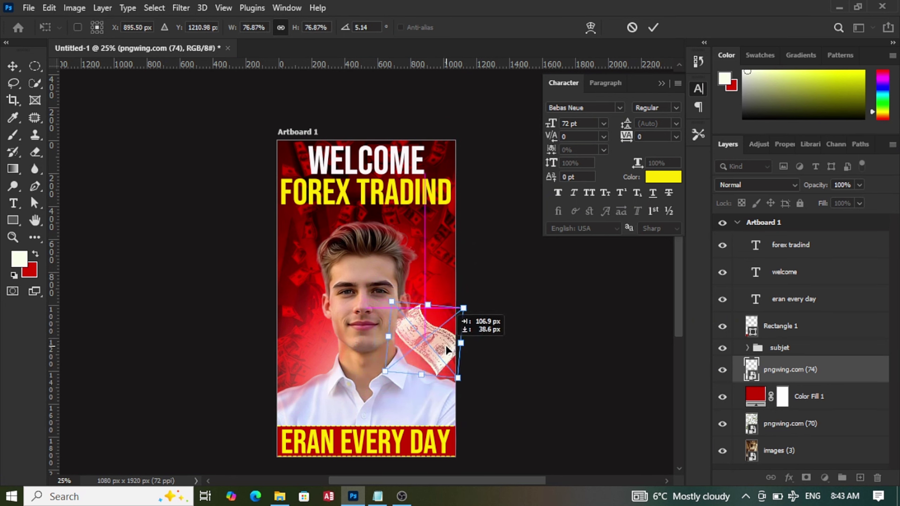
pyautogui.click(653, 27)
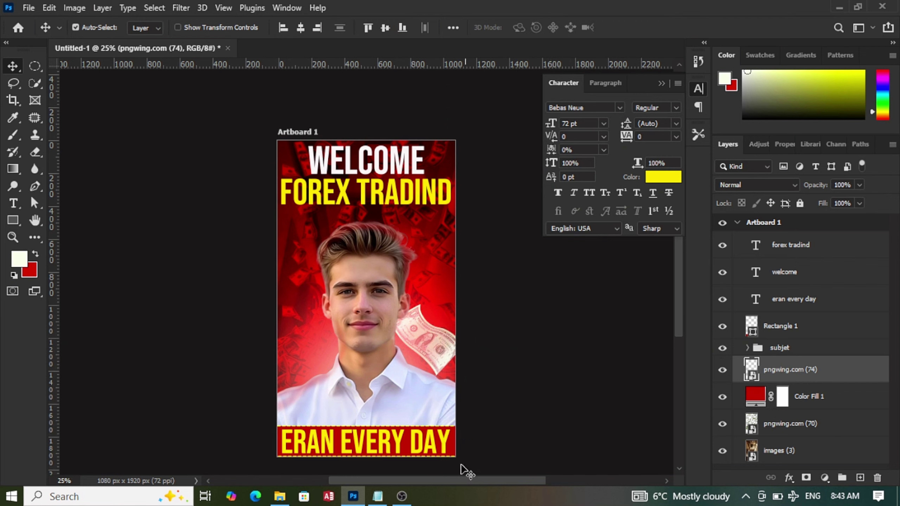
# Place pngwing.com (72).png above the pngwing.com (74) layer, shrunk to about 53% over the man's shoulder at the artboard's left edge
pyautogui.click(279, 497)
pyautogui.moveTo(317, 208); pyautogui.dragTo(374, 280)
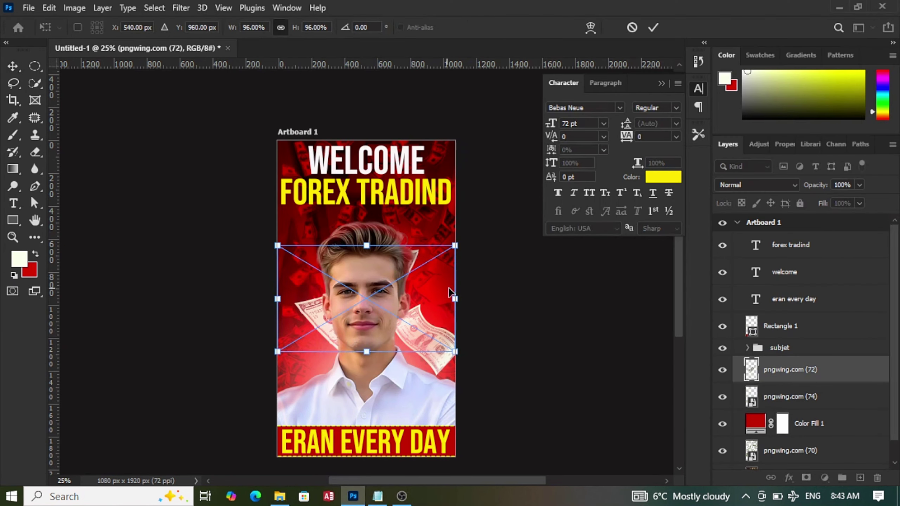
pyautogui.moveTo(454, 298); pyautogui.dragTo(304, 353)
pyautogui.click(654, 29)
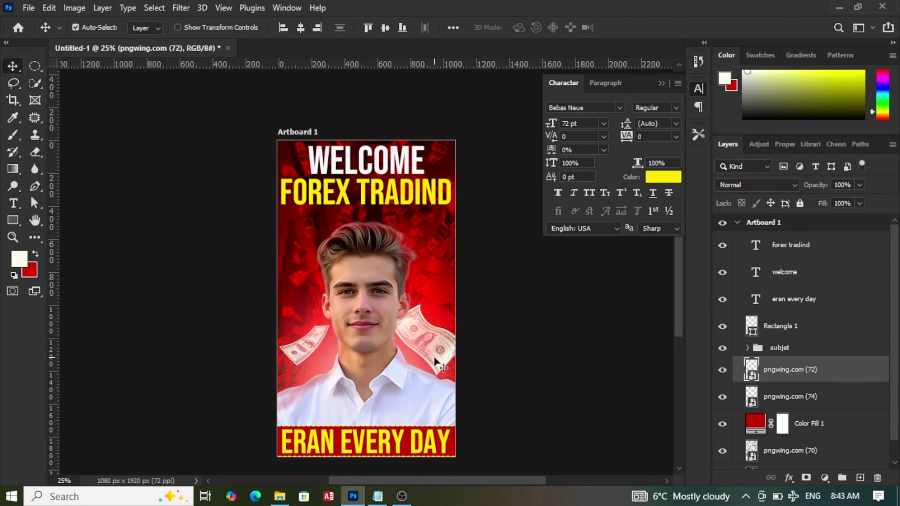
# Duplicate the pngwing.com (72) banknote, then reorient the copy and fit it into the artboard's top-right corner beside WELCOME
pyautogui.hotkey('ctrl', 'j')
pyautogui.hotkey('ctrl', 't')
pyautogui.moveTo(305, 340); pyautogui.dragTo(379, 123)
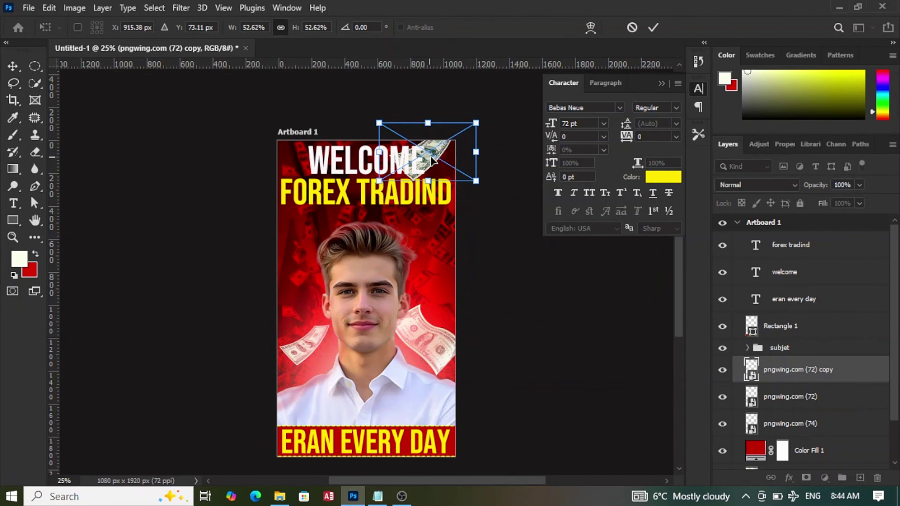
pyautogui.moveTo(432, 160); pyautogui.dragTo(460, 156)
pyautogui.click(653, 28)
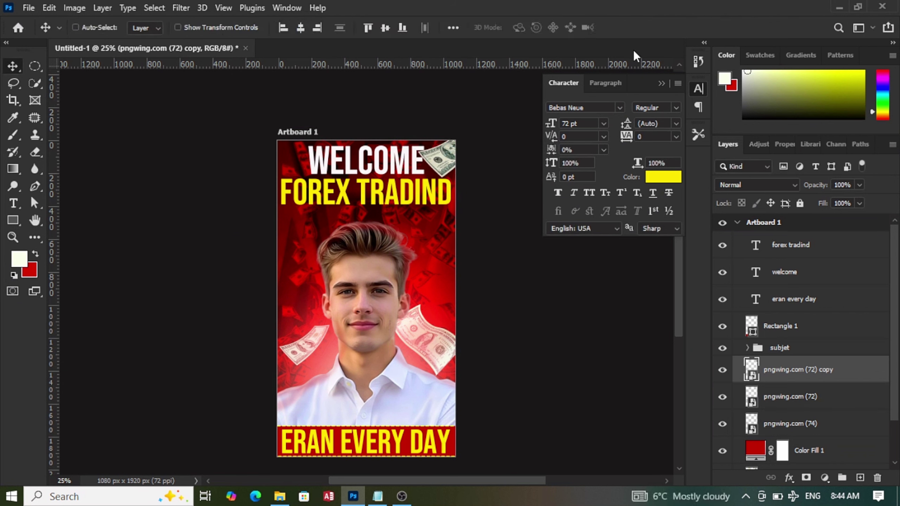
# Duplicate the corner banknote, then reorient the new copy and fit it into the artboard's top-left corner beside WELCOME
pyautogui.hotkey('ctrl', 'j')
pyautogui.hotkey('ctrl', 't')
pyautogui.moveTo(444, 157); pyautogui.dragTo(269, 170)
pyautogui.click(655, 26)
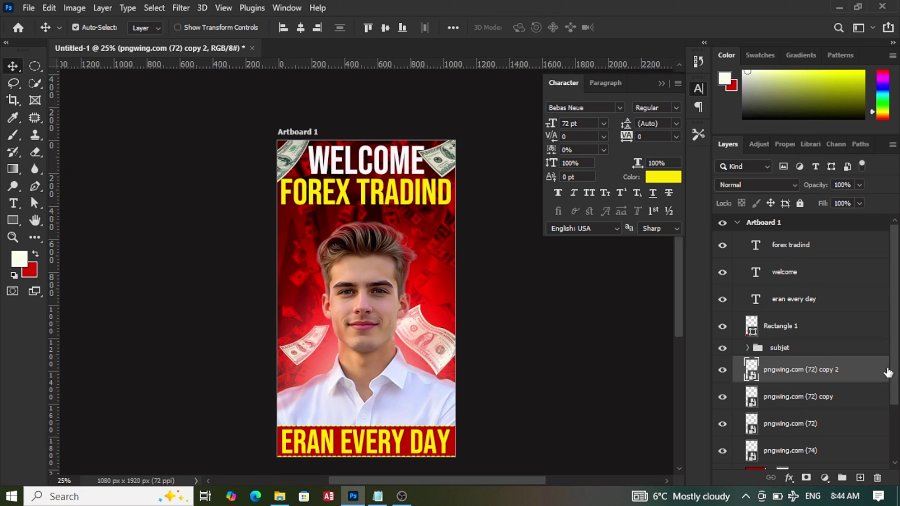
# Group the two pngwing.com (72) copies with the pngwing.com (72) and (74) layers and convert the group to a smart object
pyautogui.moveTo(898, 370); pyautogui.dragTo(897, 393)
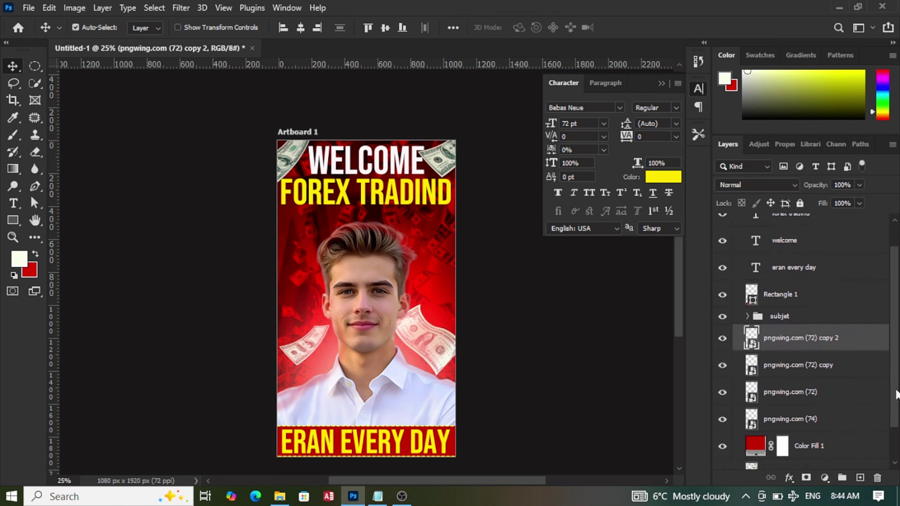
pyautogui.keyDown('shift'); pyautogui.click(843, 414); pyautogui.keyUp('shift')
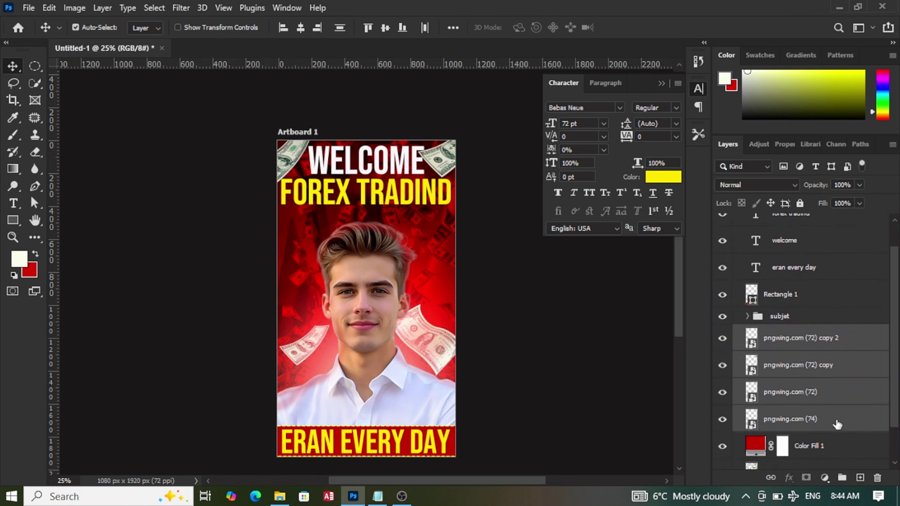
pyautogui.click(841, 476)
pyautogui.click(182, 8)
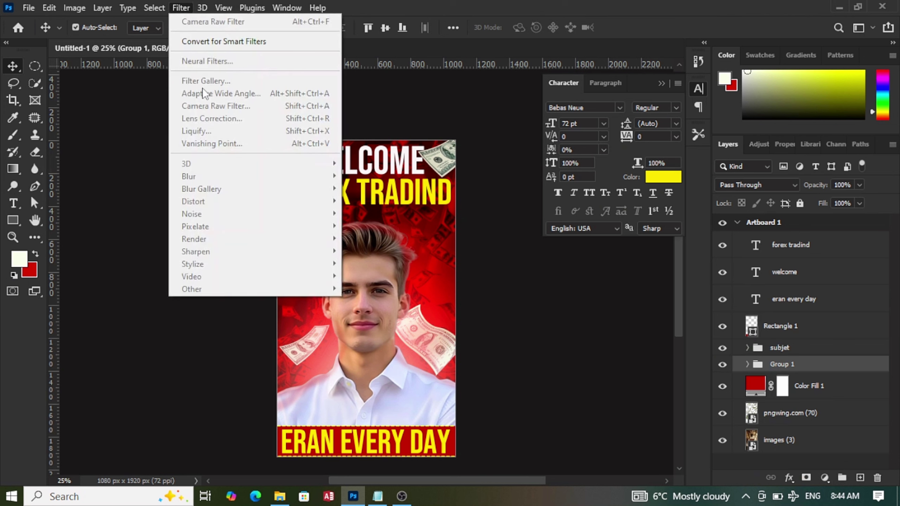
pyautogui.rightClick(828, 368)
pyautogui.click(726, 178)
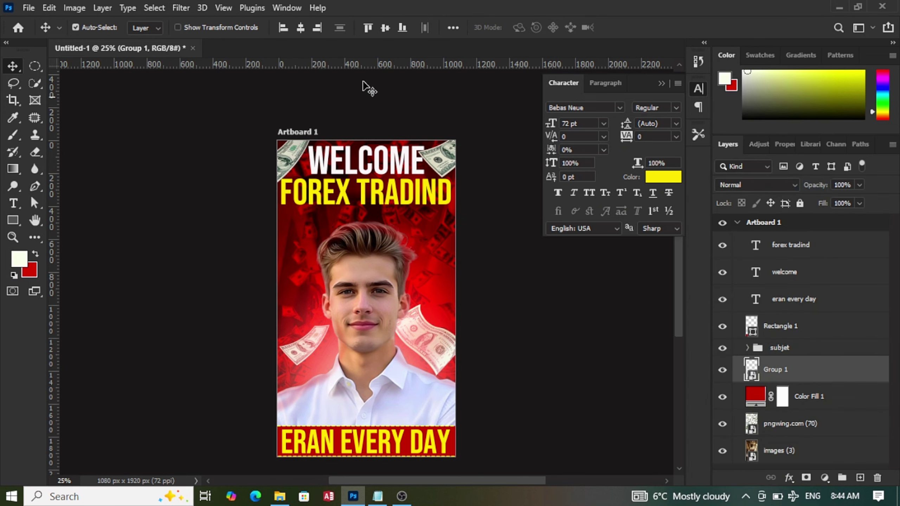
# Apply a Motion Blur filter to the Group 1 smart object with angle 0° and distance 7 pixels
pyautogui.click(183, 8)
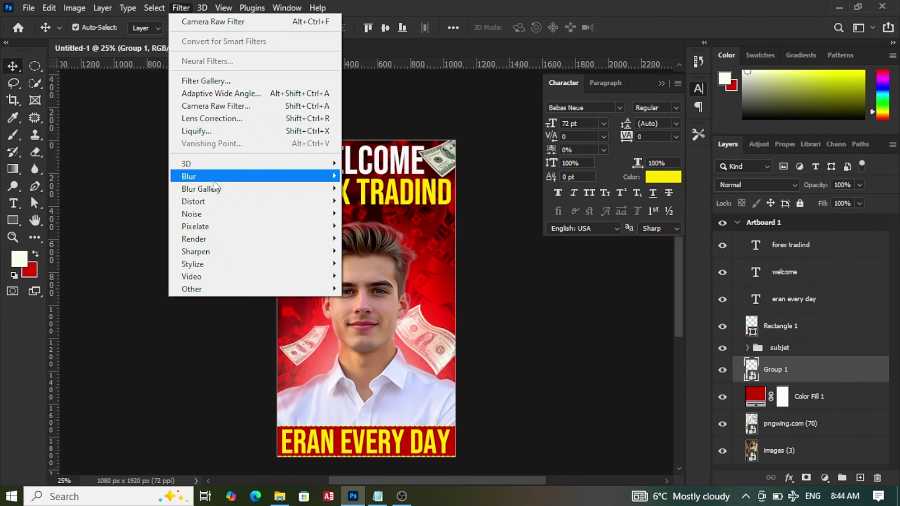
pyautogui.moveTo(291, 176)
pyautogui.click(364, 249)
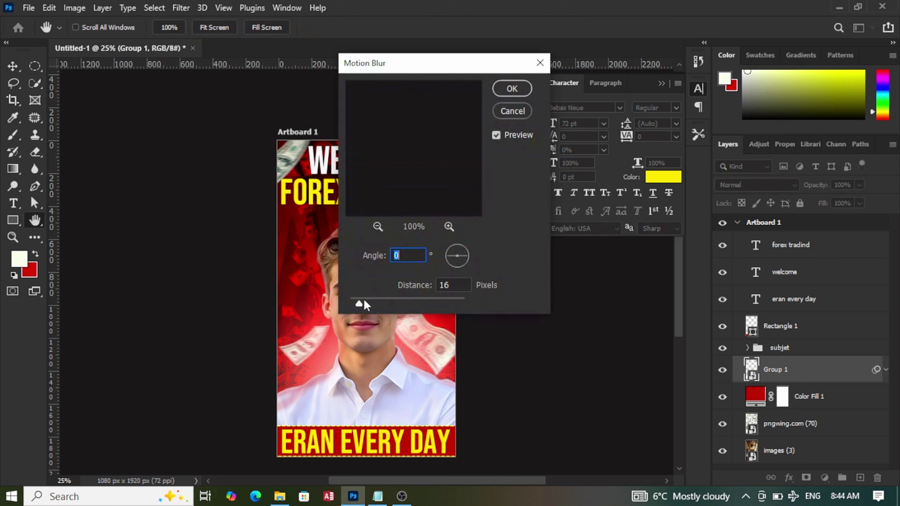
pyautogui.moveTo(360, 301); pyautogui.dragTo(355, 301)
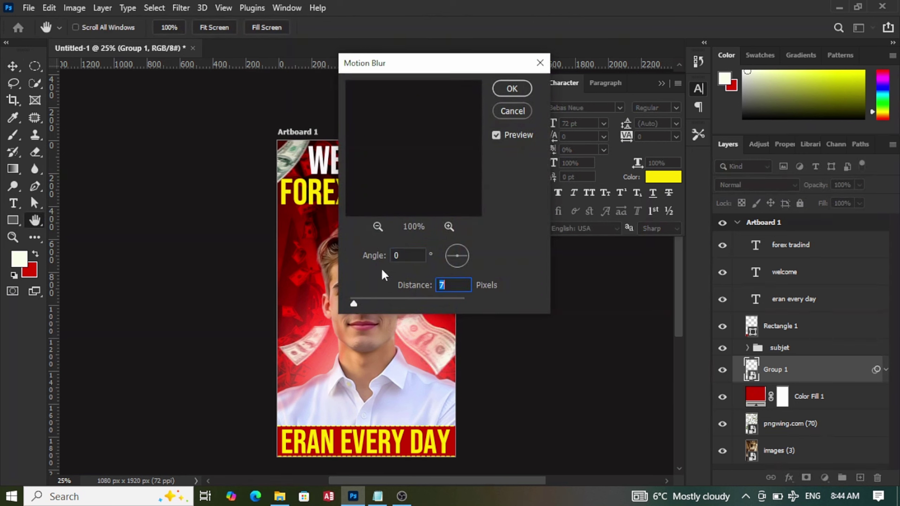
pyautogui.click(512, 89)
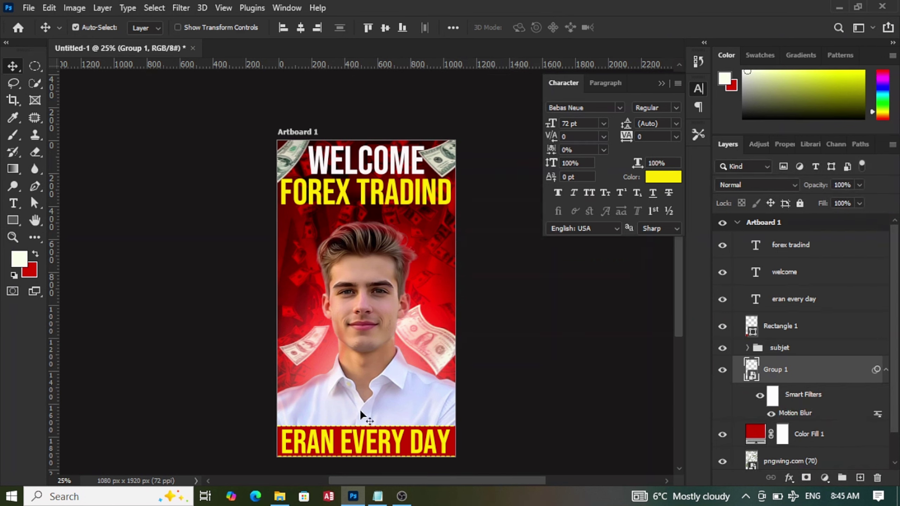
# Add a black Multiply drop shadow to the WELCOME text with 93% opacity, 10% spread and about 18 px size
pyautogui.click(369, 172)
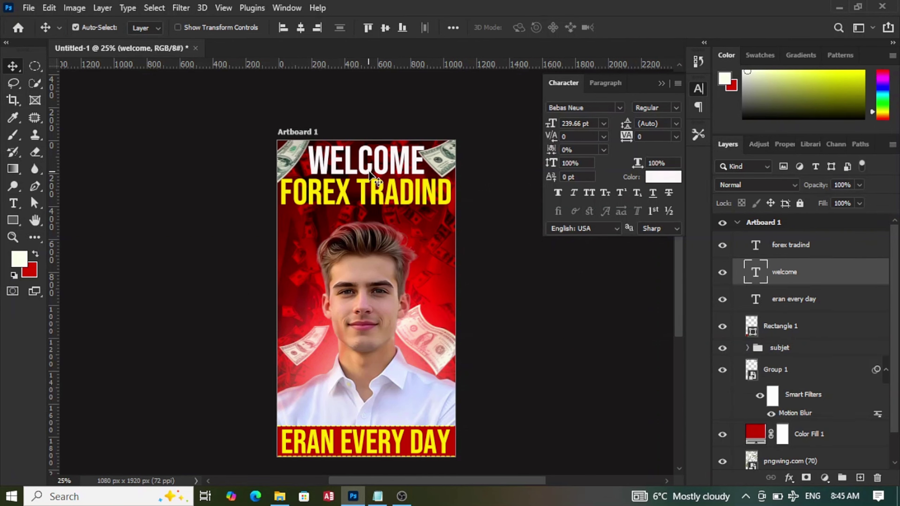
pyautogui.doubleClick(826, 279)
pyautogui.moveTo(475, 482); pyautogui.dragTo(511, 476)
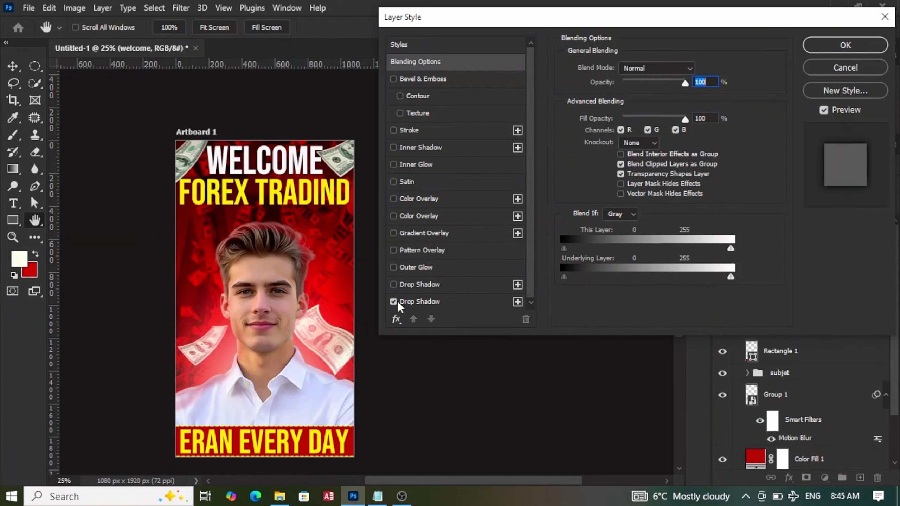
pyautogui.click(416, 301)
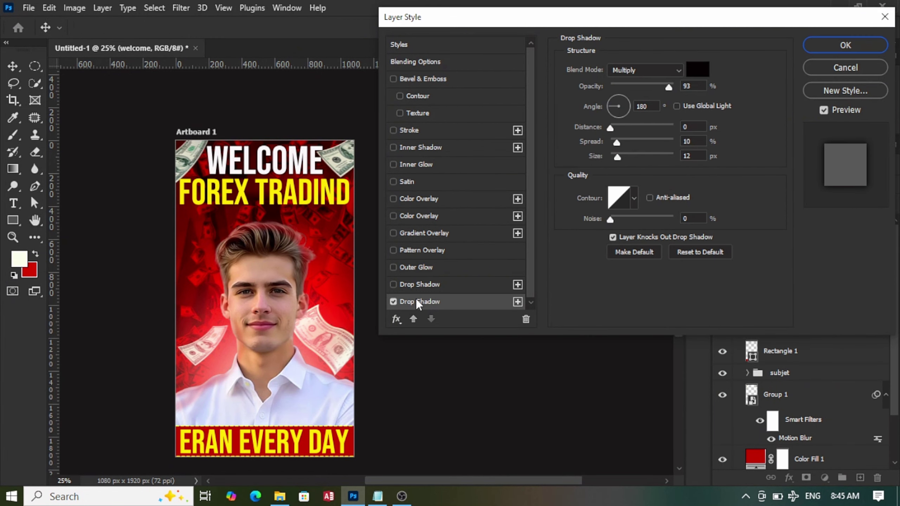
pyautogui.click(619, 156)
# Add a second drop shadow to the WELCOME text with 17% spread and about 29 px size, and apply the layer style
pyautogui.click(446, 282)
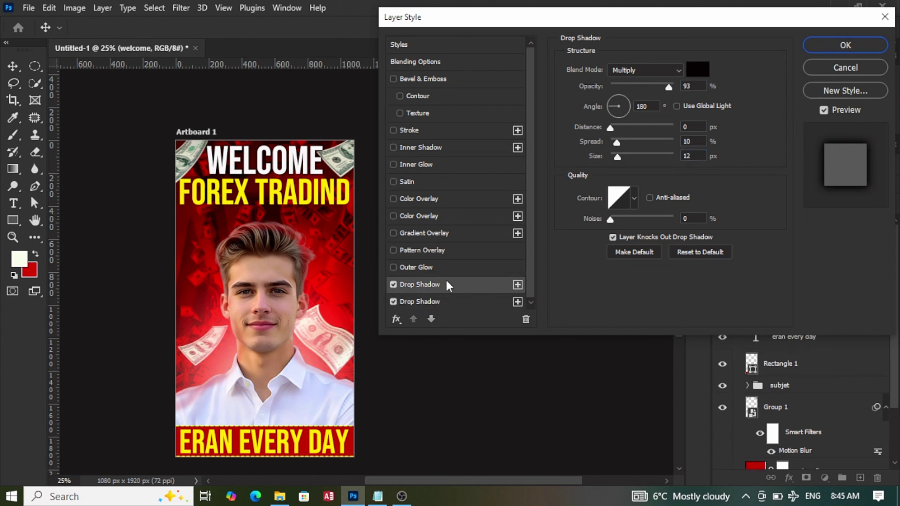
pyautogui.moveTo(621, 142); pyautogui.dragTo(621, 141)
pyautogui.click(621, 153)
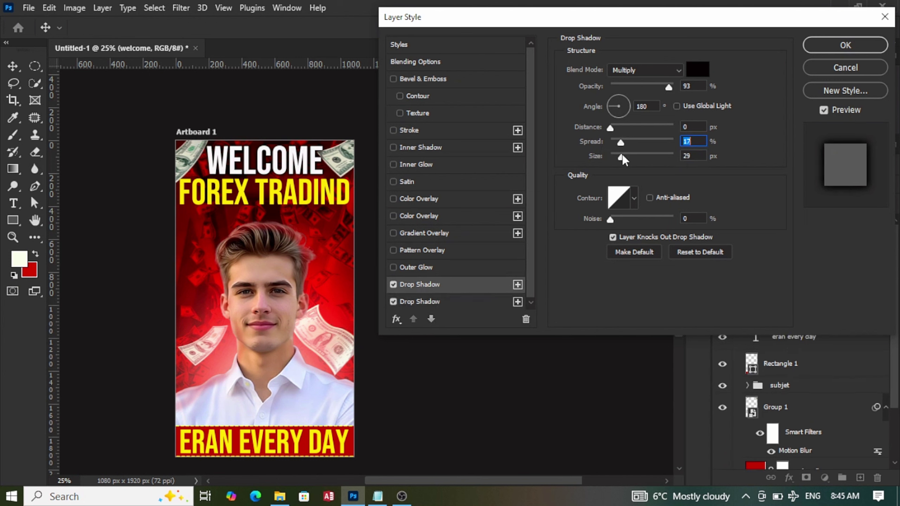
pyautogui.click(622, 154)
pyautogui.click(814, 52)
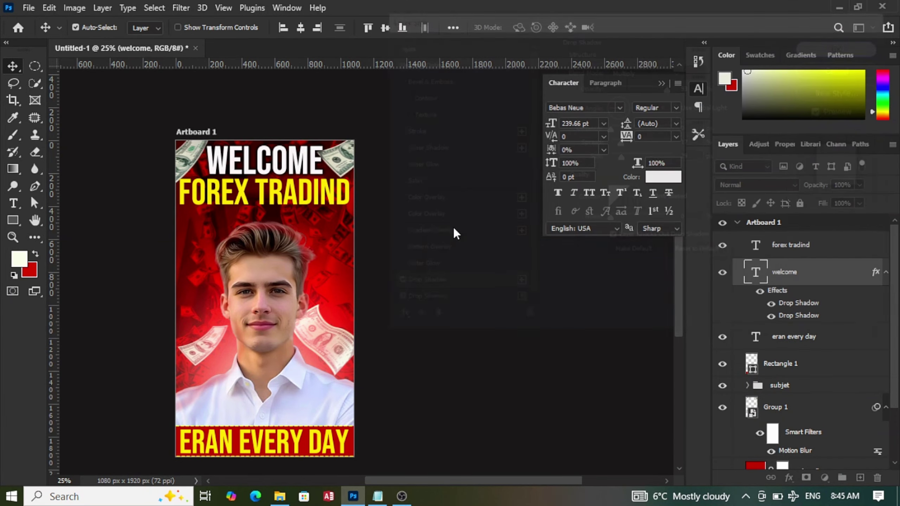
# Apply two drop shadows to the FOREX TRADIND text, the upper one with 17% spread and 43 px size
pyautogui.click(305, 199)
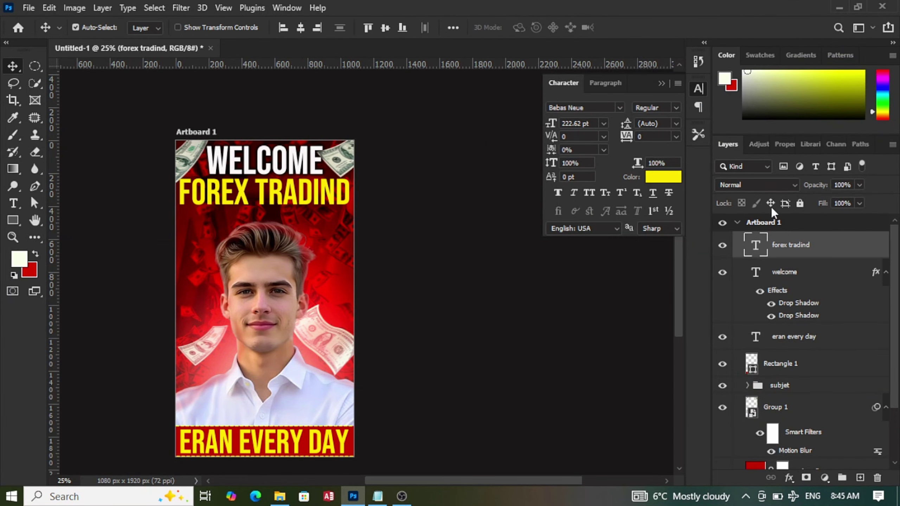
pyautogui.doubleClick(847, 255)
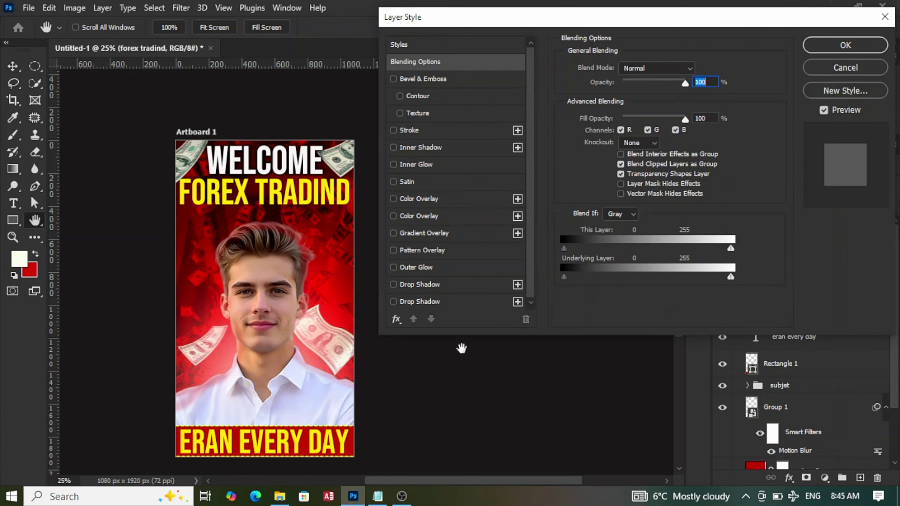
pyautogui.click(446, 302)
pyautogui.click(444, 285)
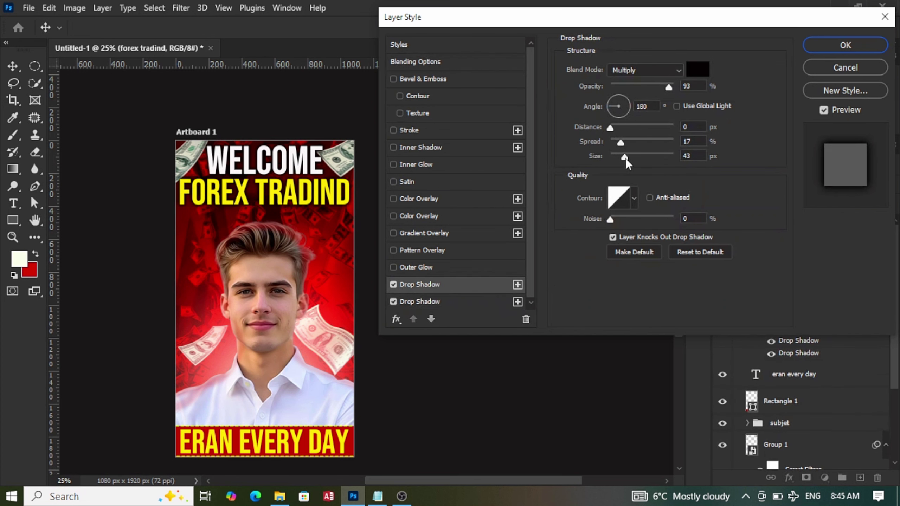
pyautogui.click(823, 49)
# Apply two drop shadows to the ERAN EVERY DAY text, the upper one with 17% spread and 24 px size
pyautogui.click(312, 447)
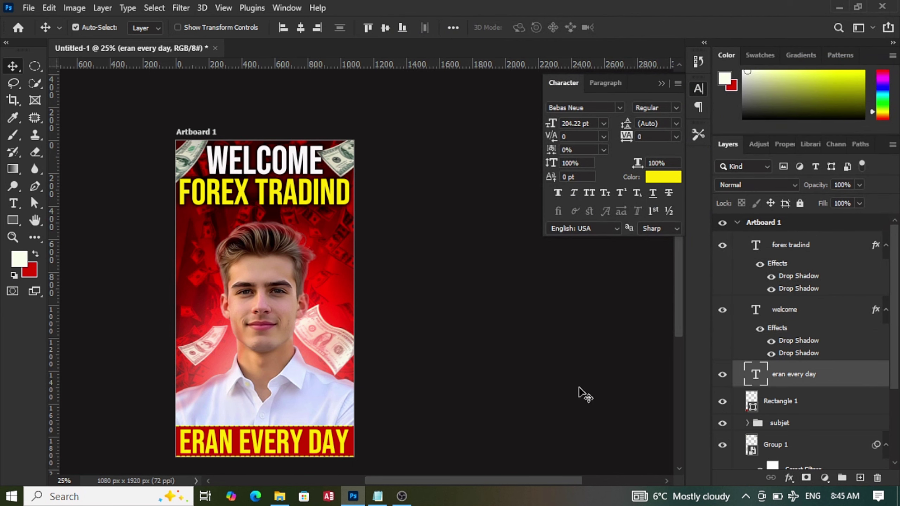
pyautogui.doubleClick(856, 381)
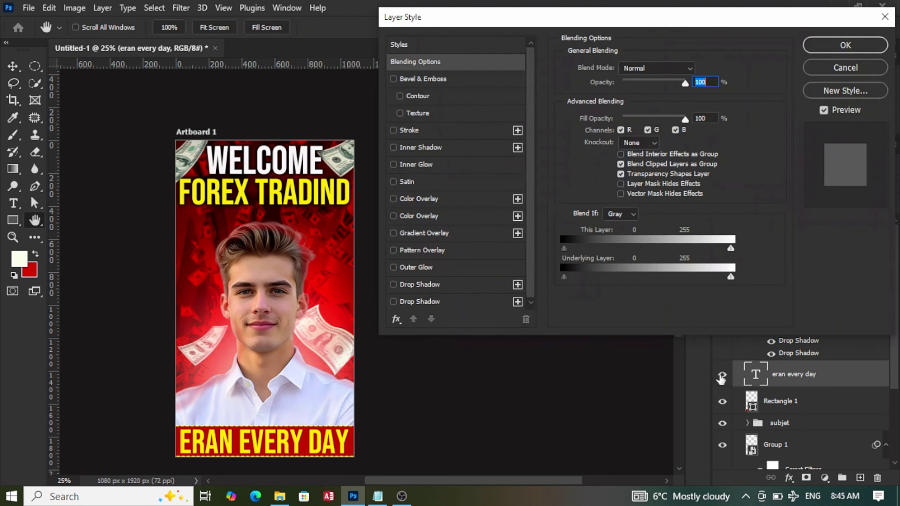
pyautogui.click(427, 302)
pyautogui.click(424, 284)
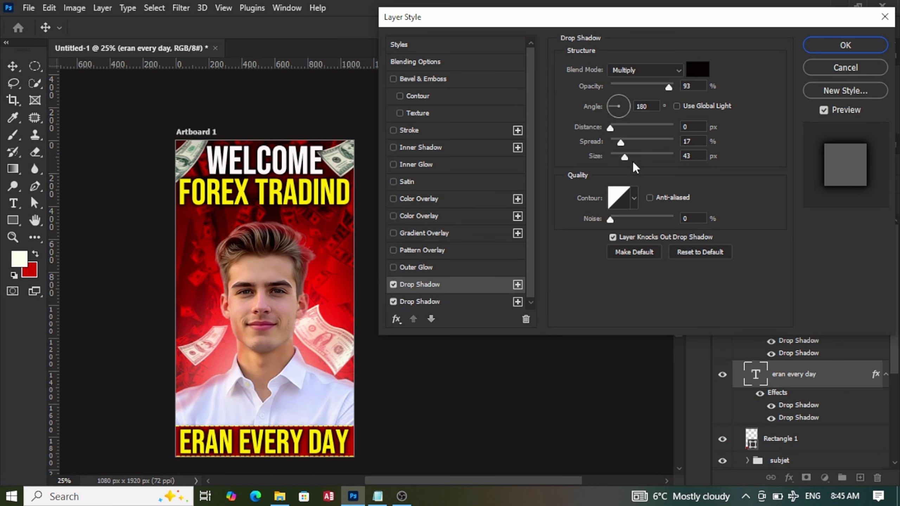
pyautogui.click(620, 156)
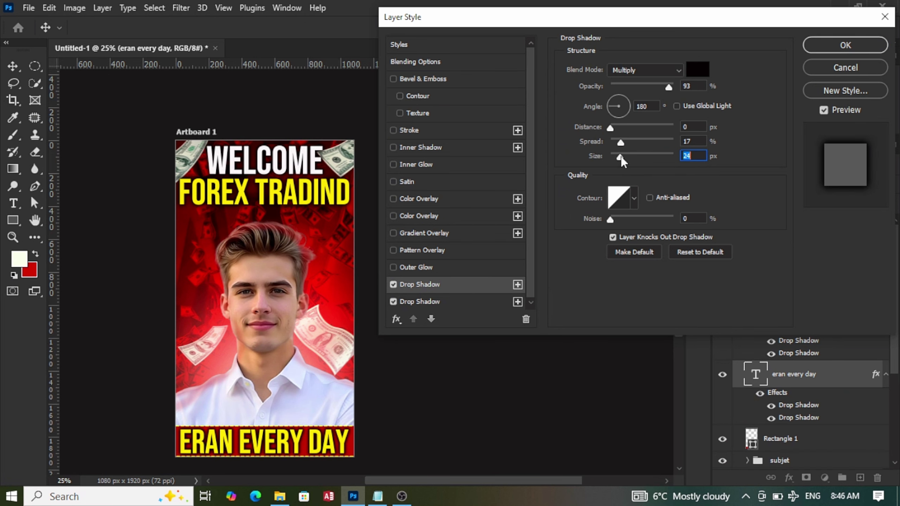
pyautogui.click(843, 46)
pyautogui.hotkey('shift', 'v')
pyautogui.click(353, 449)
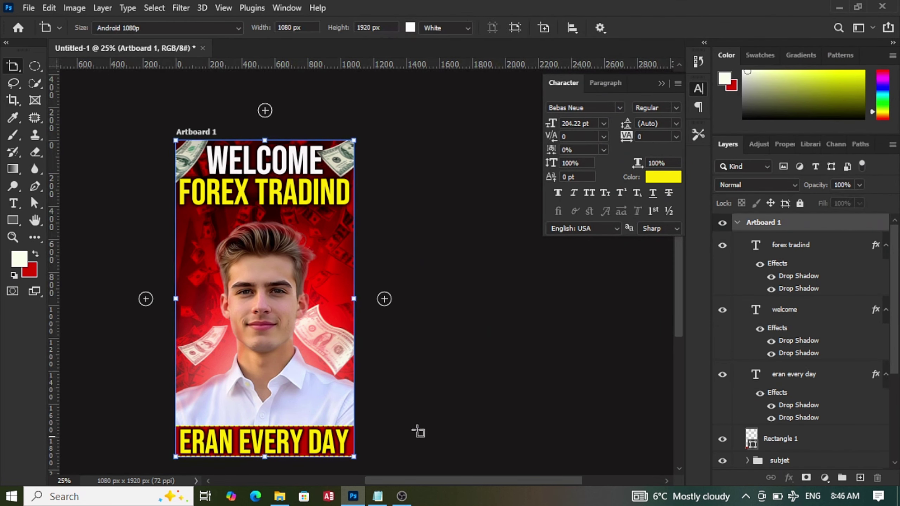
pyautogui.press('v')
# Add a drop shadow to the bottom banner rectangle with 16% spread and 24 px size
pyautogui.click(794, 440)
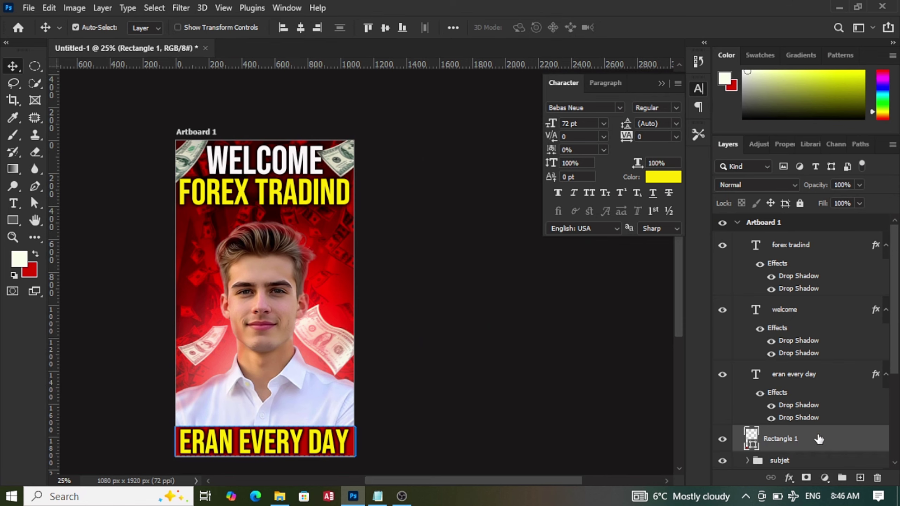
pyautogui.doubleClick(818, 438)
pyautogui.click(421, 301)
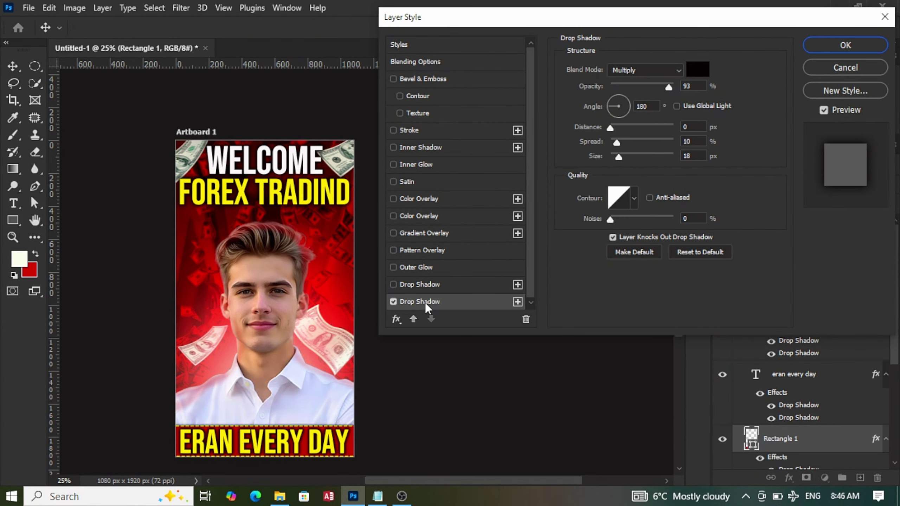
pyautogui.moveTo(620, 156); pyautogui.dragTo(620, 141)
pyautogui.click(620, 141)
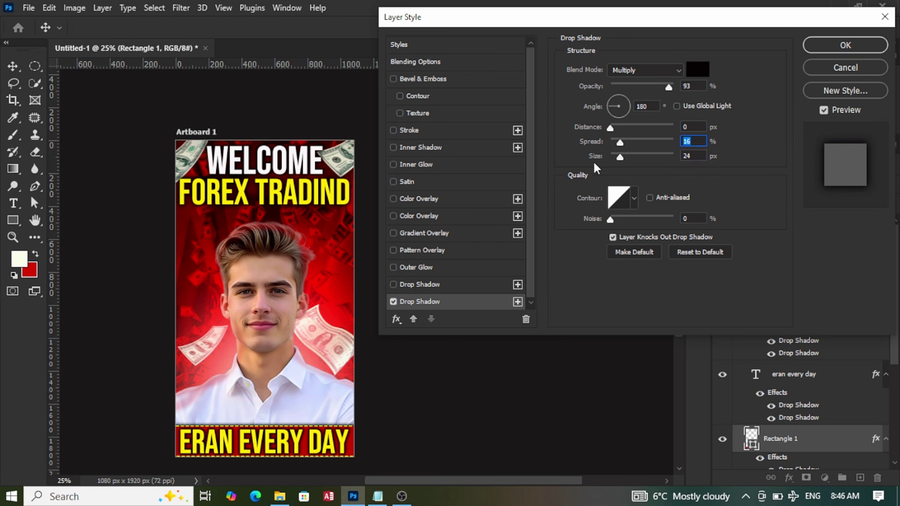
pyautogui.click(842, 45)
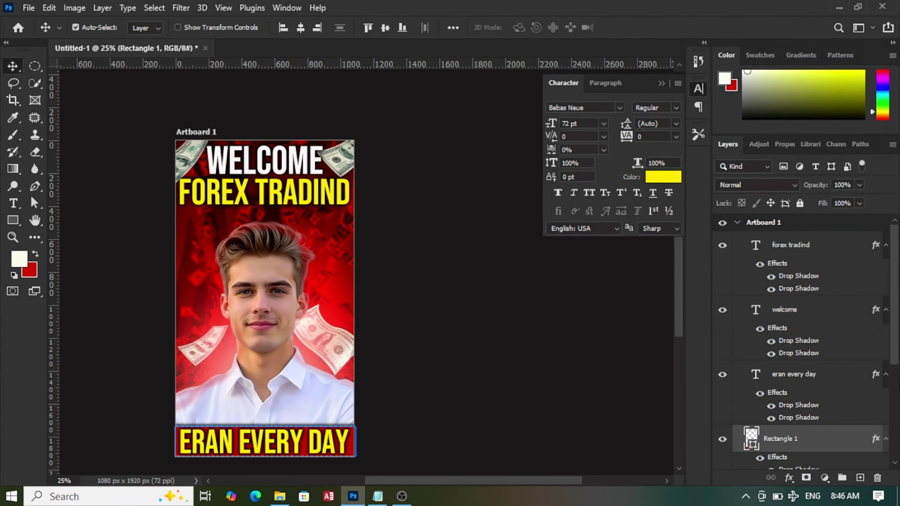
# Stamp all visible layers into a new top layer, convert it to a smart object and start the Camera Raw Filter
pyautogui.click(789, 254)
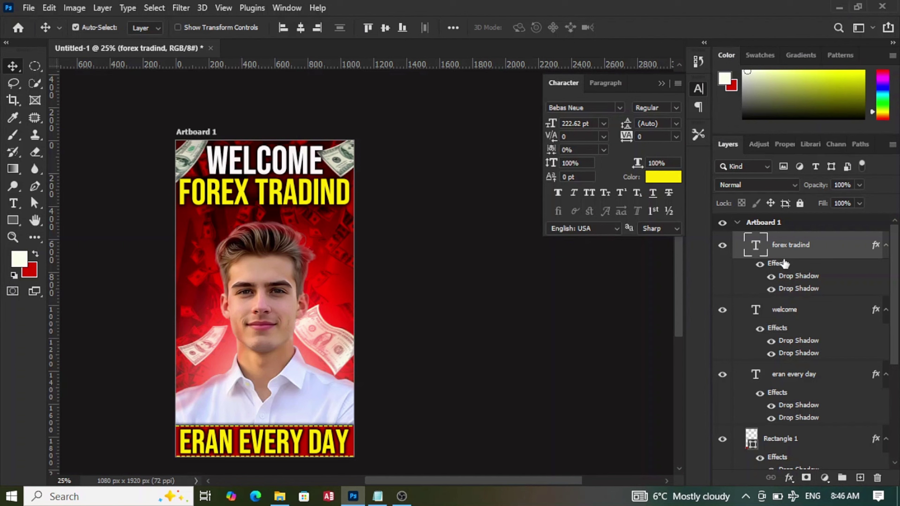
pyautogui.hotkey('ctrl', 'alt', 'shift', 'e')
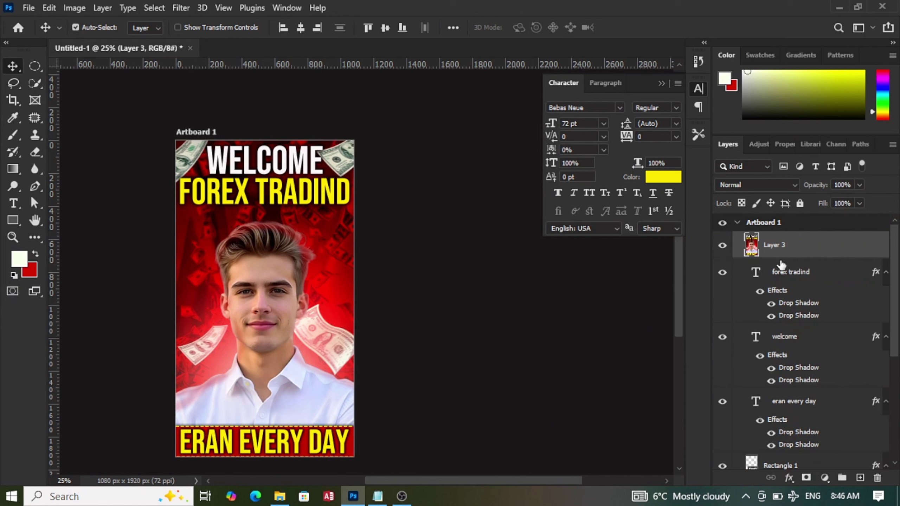
pyautogui.rightClick(800, 244)
pyautogui.click(735, 187)
pyautogui.click(181, 8)
pyautogui.click(235, 107)
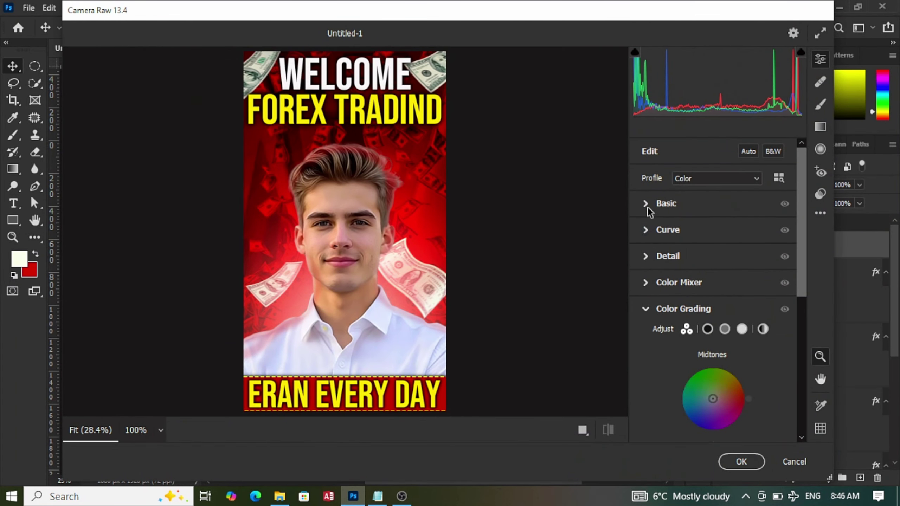
# In the Basic adjustments, set temperature to +7, exposure to +0.05, contrast to +12, highlights to +2 and shadows to -7
pyautogui.click(645, 205)
pyautogui.moveTo(713, 202); pyautogui.dragTo(717, 203)
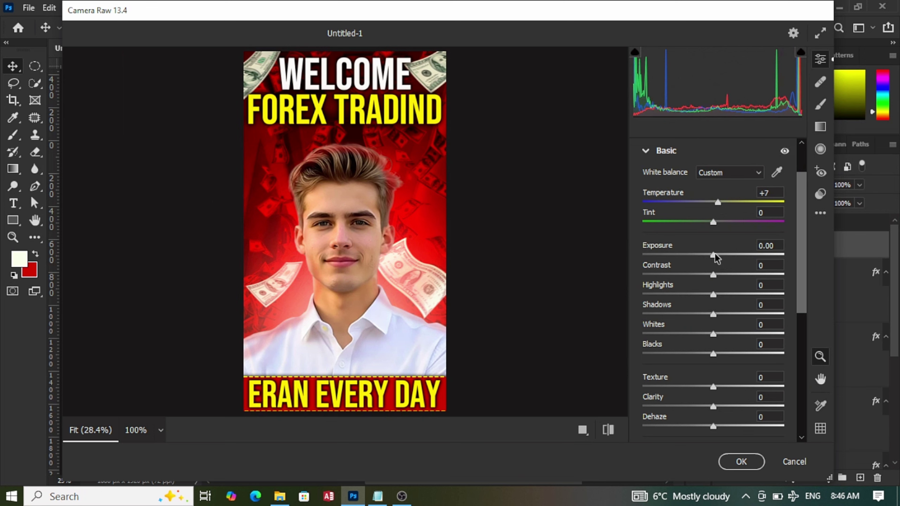
pyautogui.moveTo(714, 257); pyautogui.dragTo(723, 277)
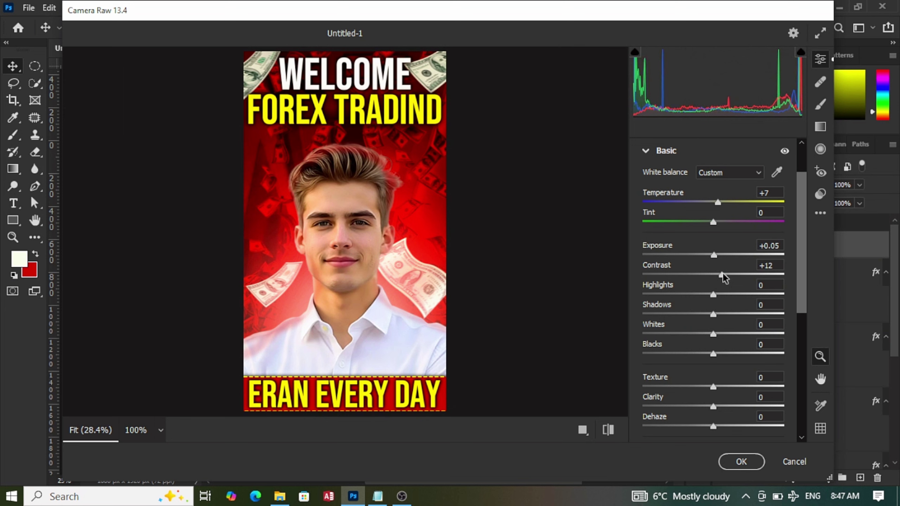
pyautogui.moveTo(714, 295); pyautogui.dragTo(709, 314)
# Set whites to +4, blacks to -22, texture to +3, clarity to -2, dehaze to +6, vibrance to +12 and saturation to +9
pyautogui.moveTo(712, 353); pyautogui.dragTo(717, 329)
pyautogui.scroll(-3, 711, 300)
pyautogui.moveTo(713, 289); pyautogui.dragTo(715, 289)
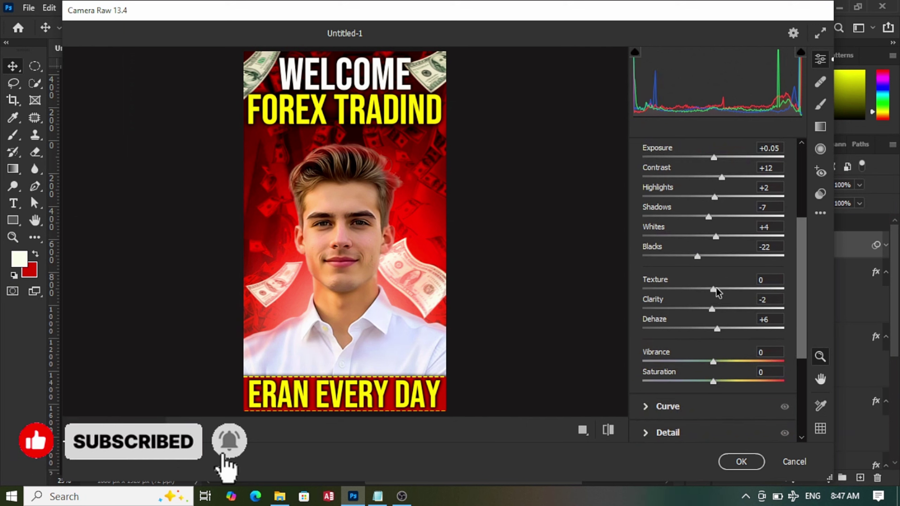
pyautogui.moveTo(713, 362); pyautogui.dragTo(720, 381)
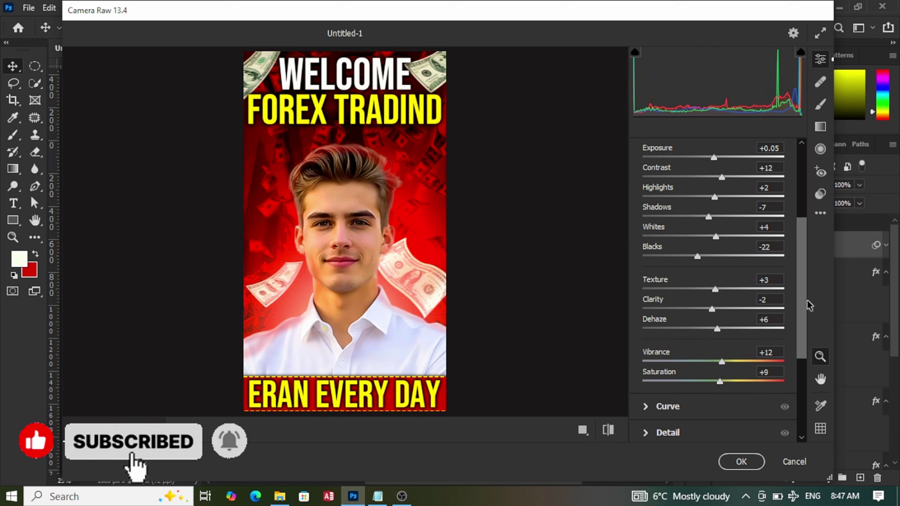
pyautogui.moveTo(809, 306); pyautogui.dragTo(804, 386)
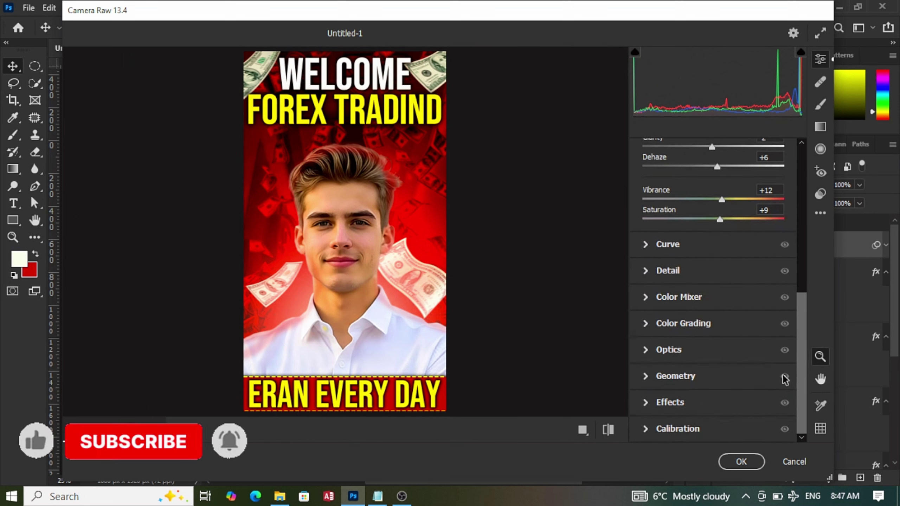
pyautogui.click(648, 297)
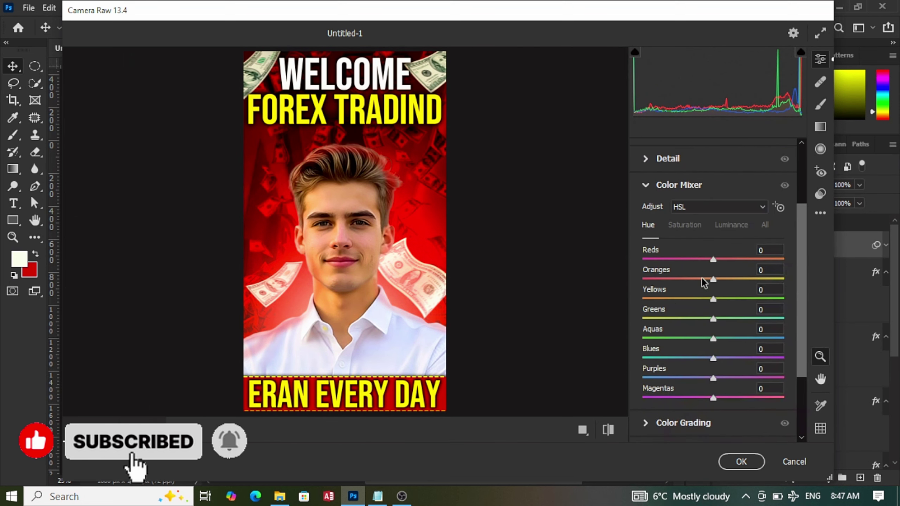
pyautogui.click(646, 184)
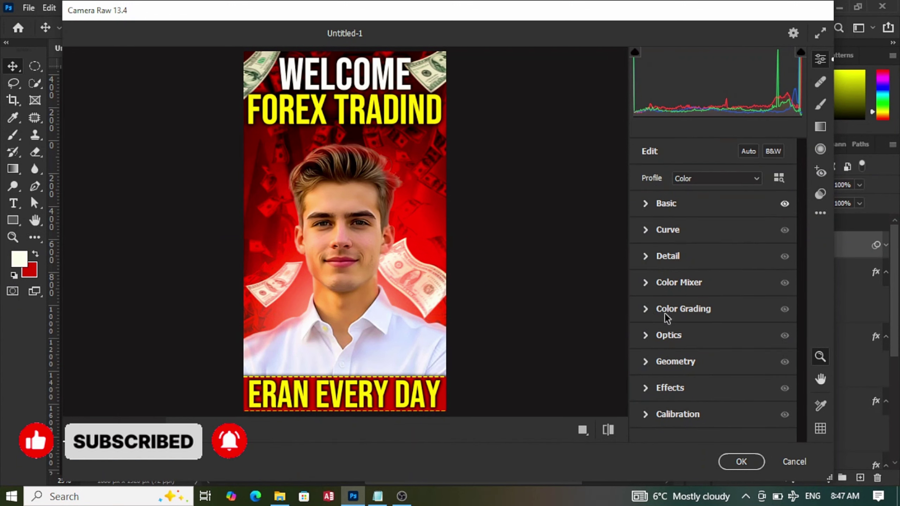
# Color grade midtones to hue 354, saturation 41, shadows to 351, 44 and highlights to 11, 11, then apply the filter and compare before and after
pyautogui.click(647, 308)
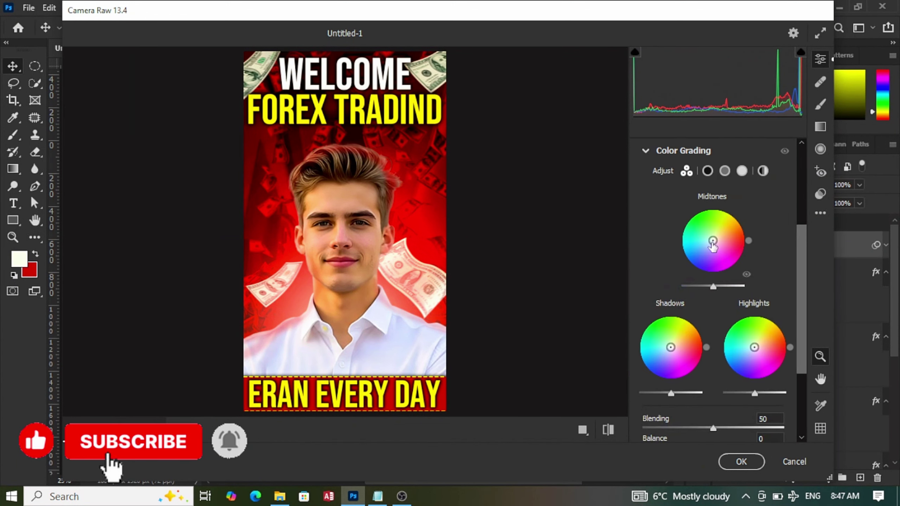
pyautogui.moveTo(713, 240); pyautogui.dragTo(723, 242)
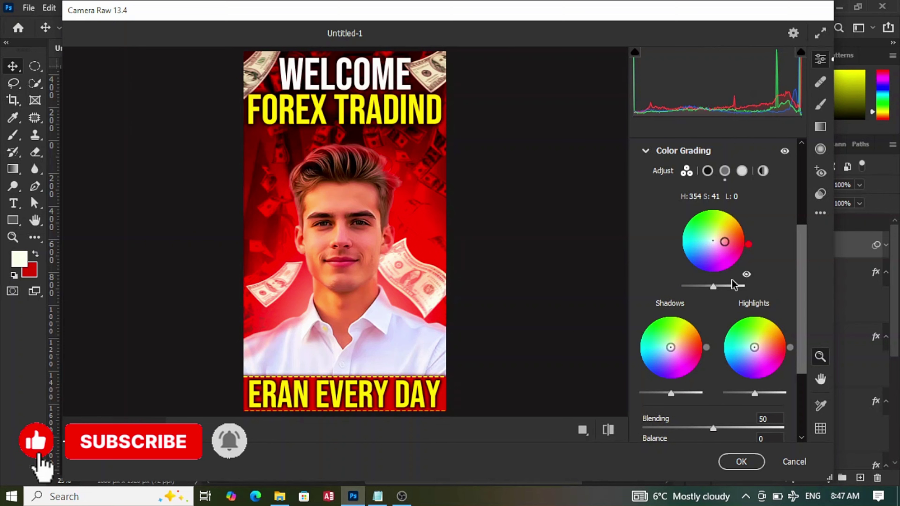
pyautogui.moveTo(671, 347); pyautogui.dragTo(682, 349)
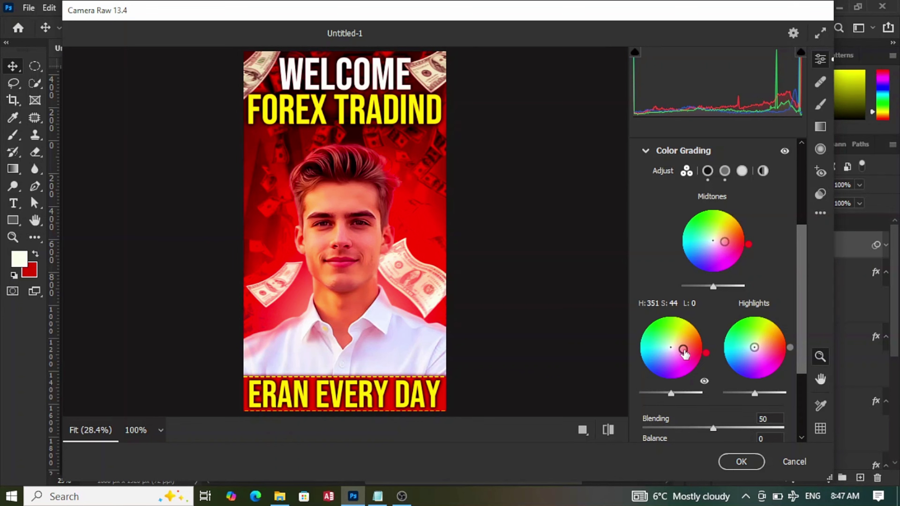
pyautogui.moveTo(754, 347); pyautogui.dragTo(757, 347)
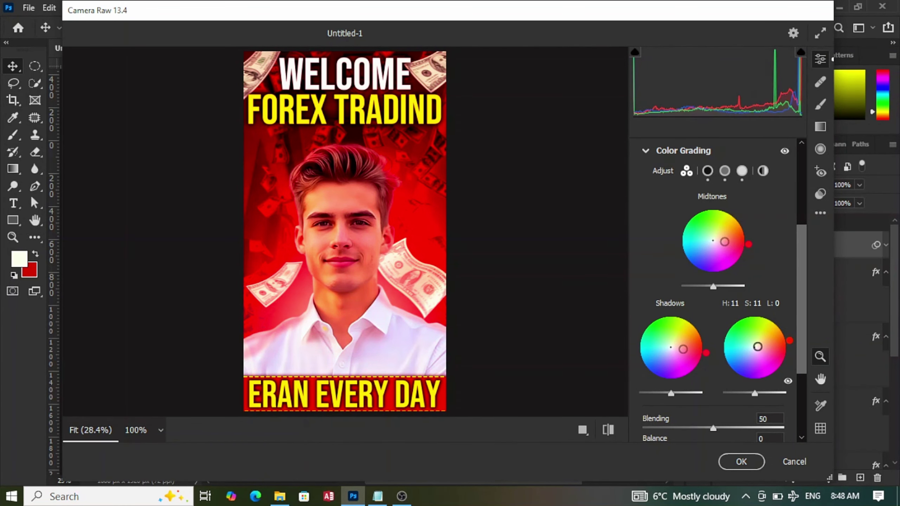
pyautogui.click(740, 462)
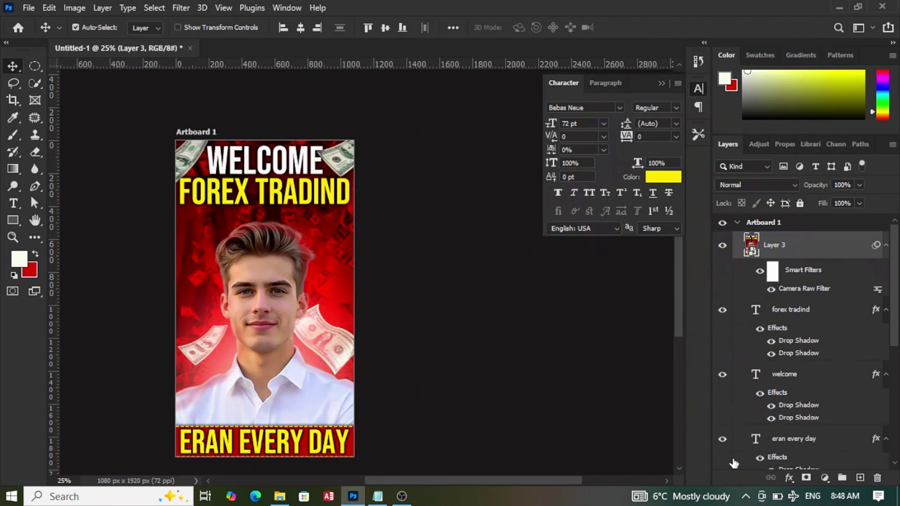
pyautogui.click(761, 271)
pyautogui.click(761, 271)
pyautogui.moveTo(540, 481); pyautogui.dragTo(512, 480)
# Save a copy of the poster as a JPEG named "youtube reels cover" in the thumbnails design folder
pyautogui.click(28, 7)
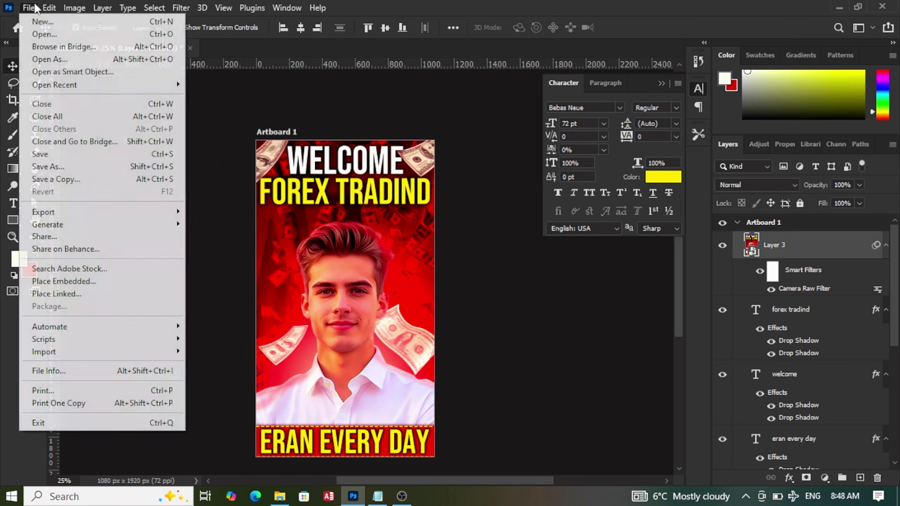
pyautogui.click(61, 178)
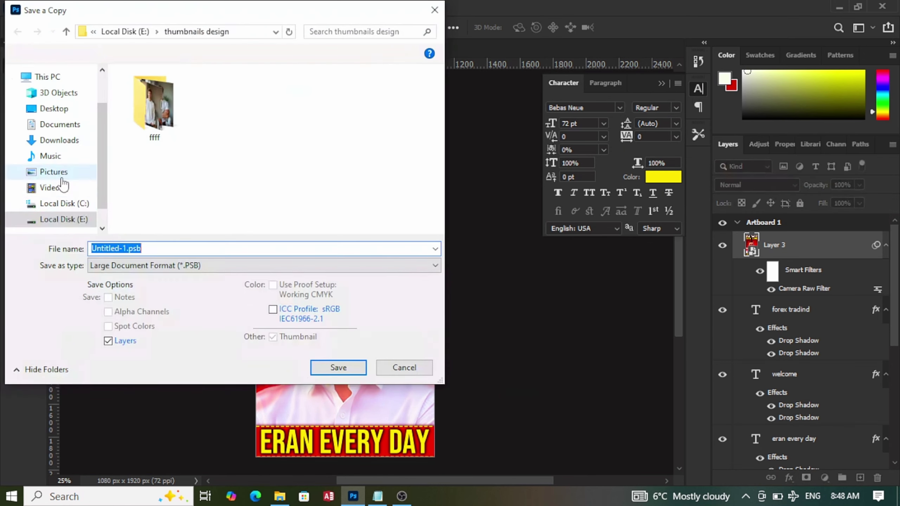
pyautogui.click(184, 265)
pyautogui.click(184, 367)
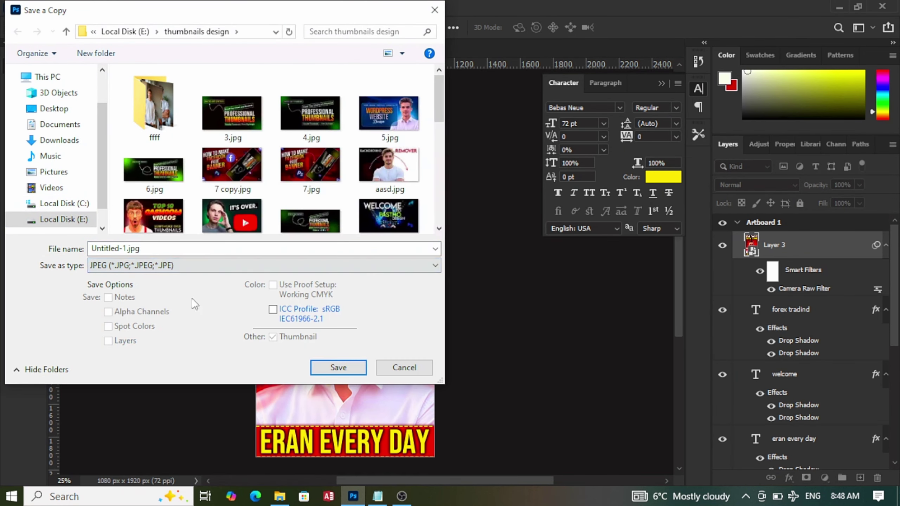
pyautogui.click(208, 254)
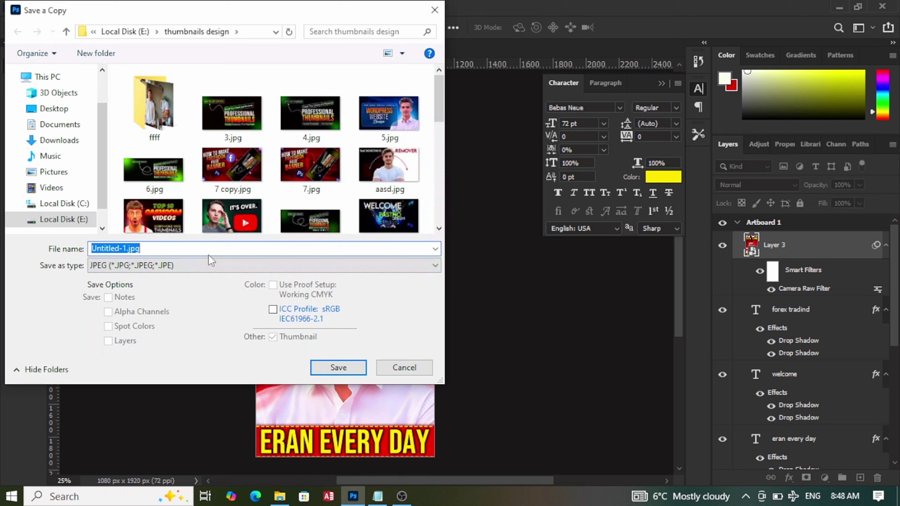
pyautogui.write('yout')
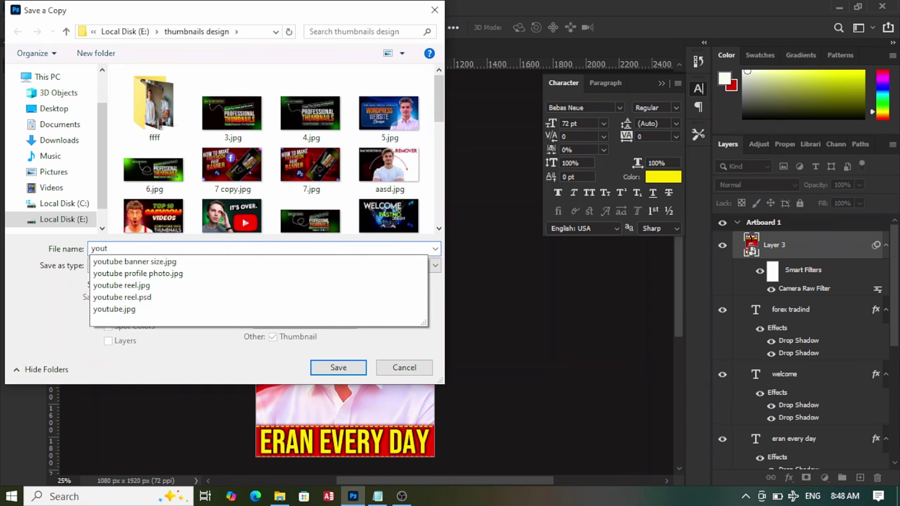
pyautogui.write('ube ree')
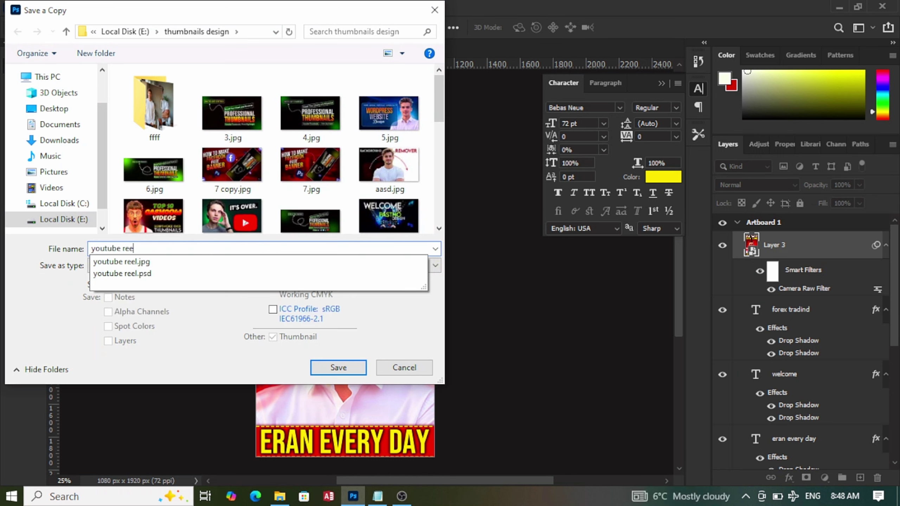
pyautogui.write('ls cover')
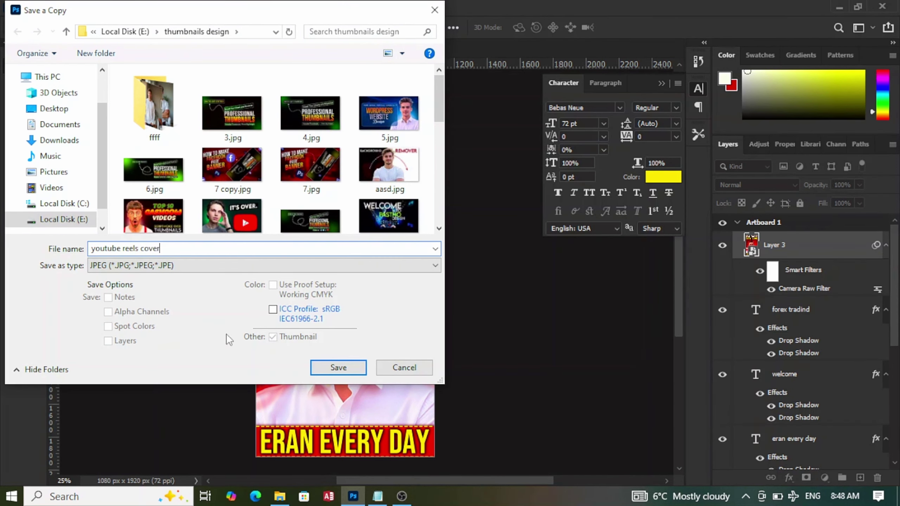
pyautogui.click(338, 367)
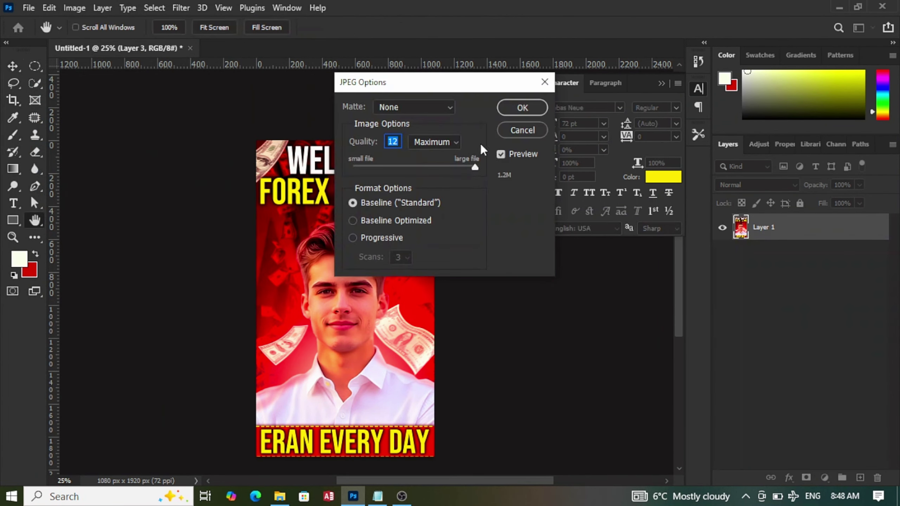